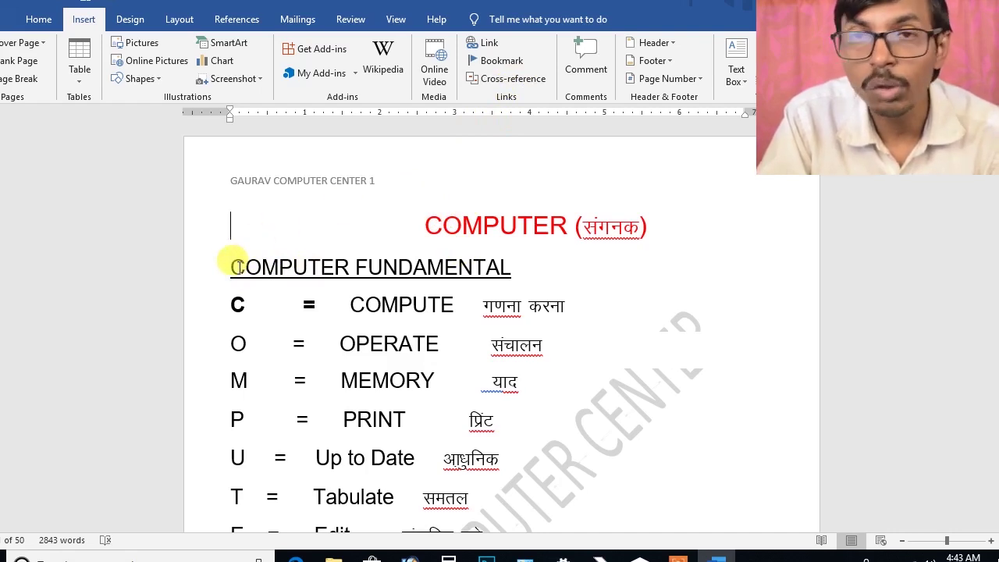
# Step: Bookmark the COMPUTER FUNDAMENTAL heading under the name COMPUTERFUNDAMENTAL
pyautogui.moveTo(229, 268); pyautogui.dragTo(520, 266)
pyautogui.rightClick(393, 274)
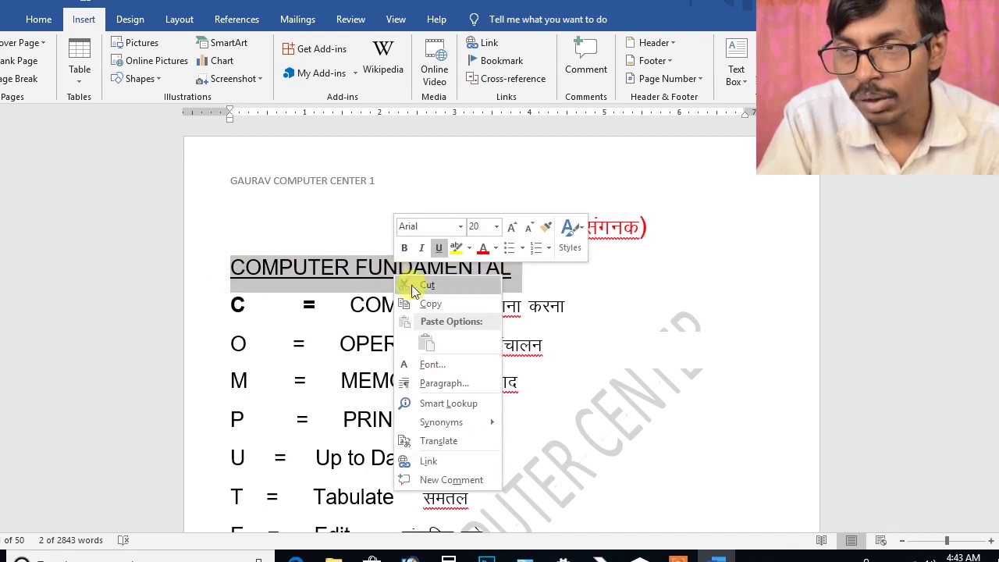
pyautogui.click(429, 303)
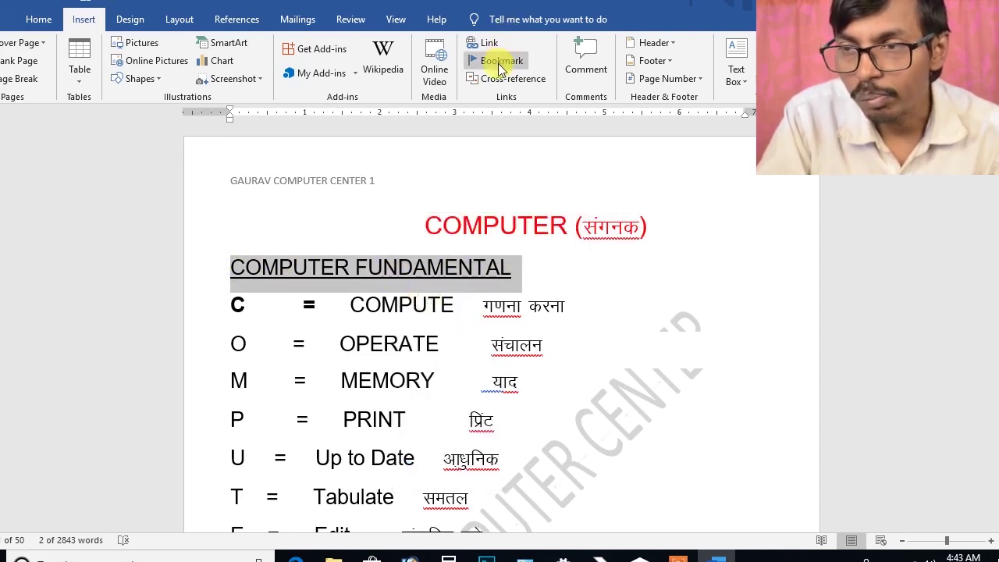
pyautogui.click(501, 66)
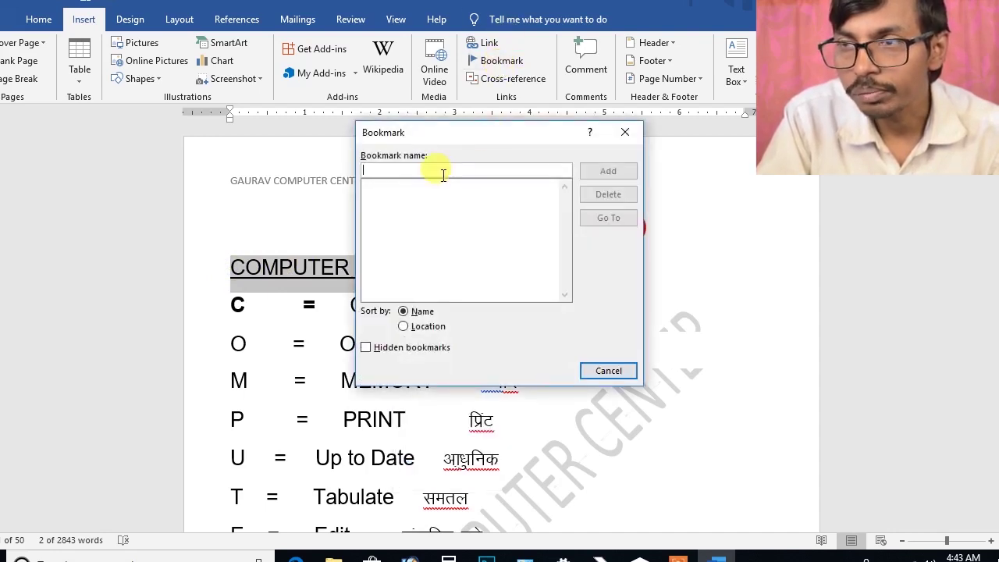
pyautogui.write('COMPUTER FUNDAMENTAL')
pyautogui.click(406, 170)
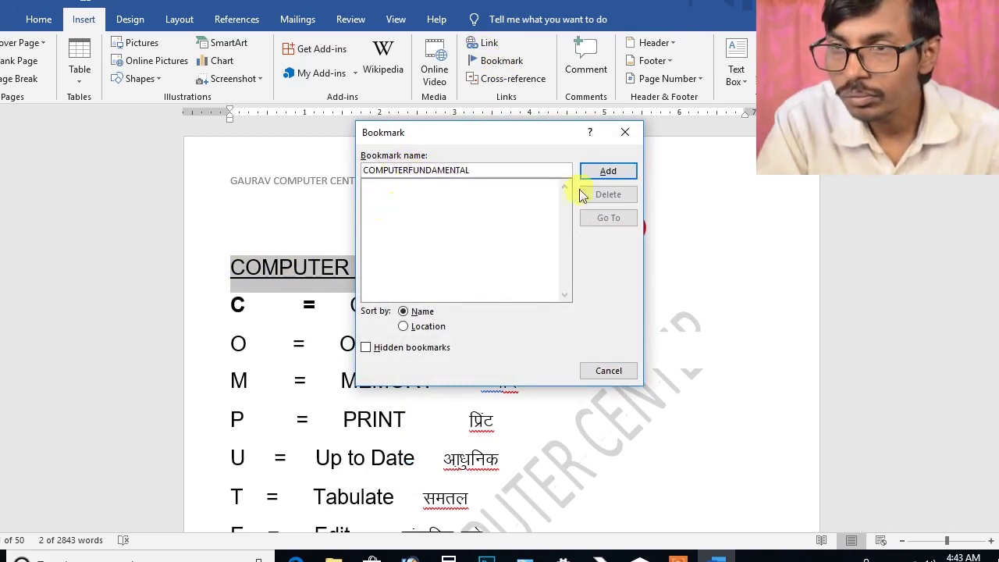
pyautogui.click(602, 170)
# Step: Bookmark the What is a Computer heading under the name WhatisaComputer
pyautogui.scroll(-5, 468, 252)
pyautogui.scroll(-3, 471, 258)
pyautogui.scroll(-2, 470, 258)
pyautogui.scroll(-4, 471, 258)
pyautogui.scroll(-3, 470, 261)
pyautogui.scroll(-4, 471, 262)
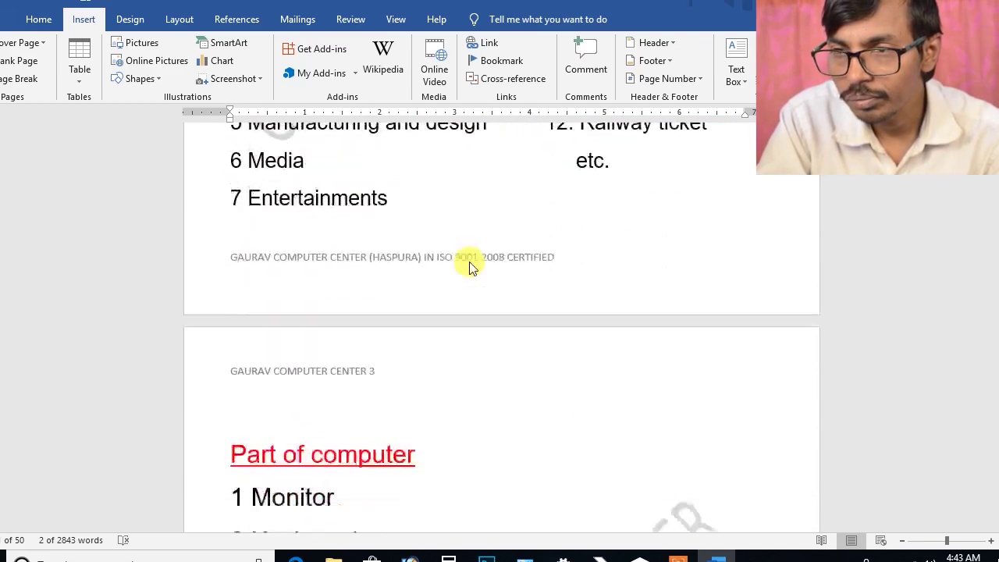
pyautogui.scroll(-4, 469, 263)
pyautogui.tripleClick(337, 287)
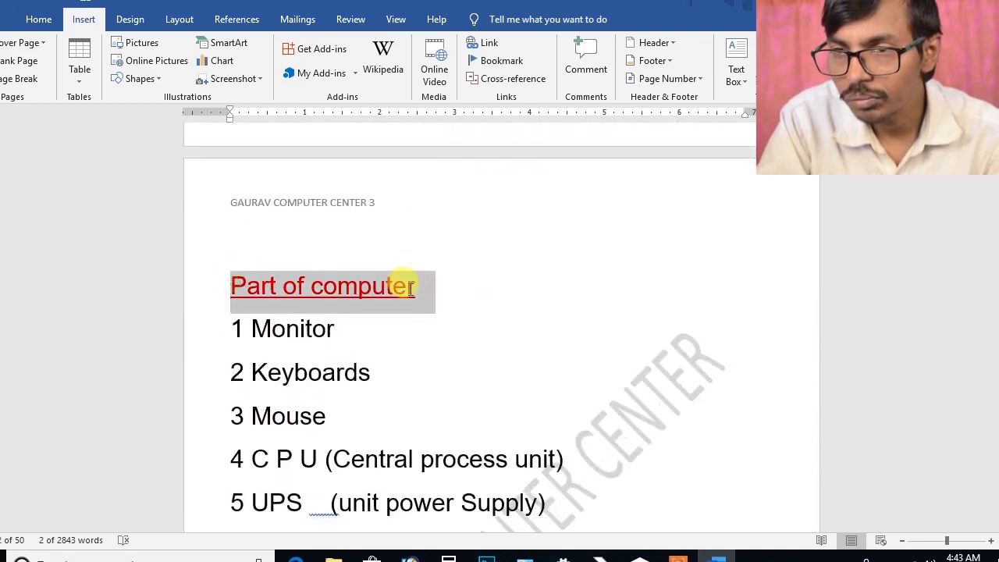
pyautogui.scroll(3, 502, 263)
pyautogui.scroll(4, 502, 263)
pyautogui.scroll(4, 504, 265)
pyautogui.scroll(5, 505, 270)
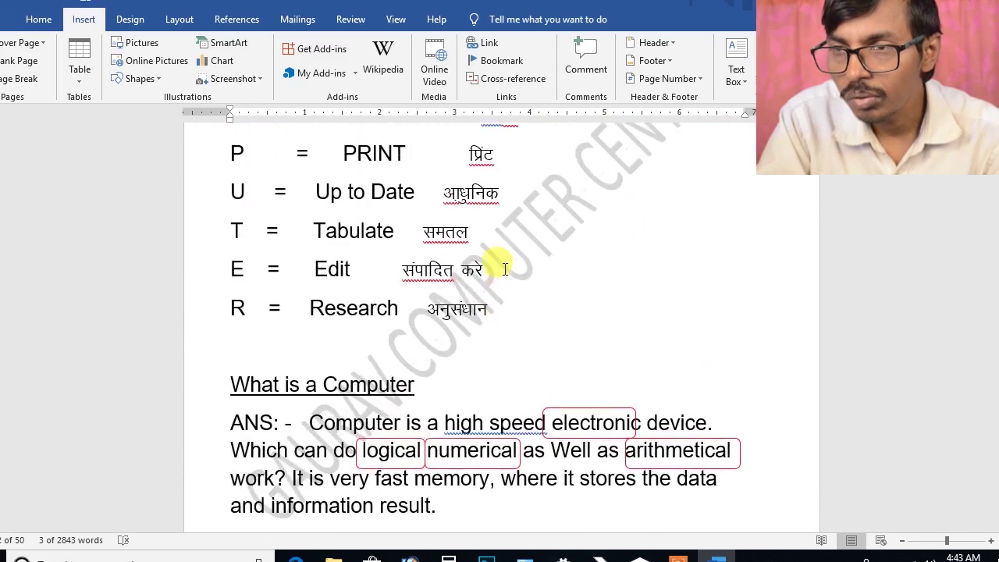
pyautogui.moveTo(228, 387)
pyautogui.mouseDown()
pyautogui.moveTo(411, 384)
pyautogui.moveTo(265, 385)
pyautogui.moveTo(390, 388)
pyautogui.mouseUp()
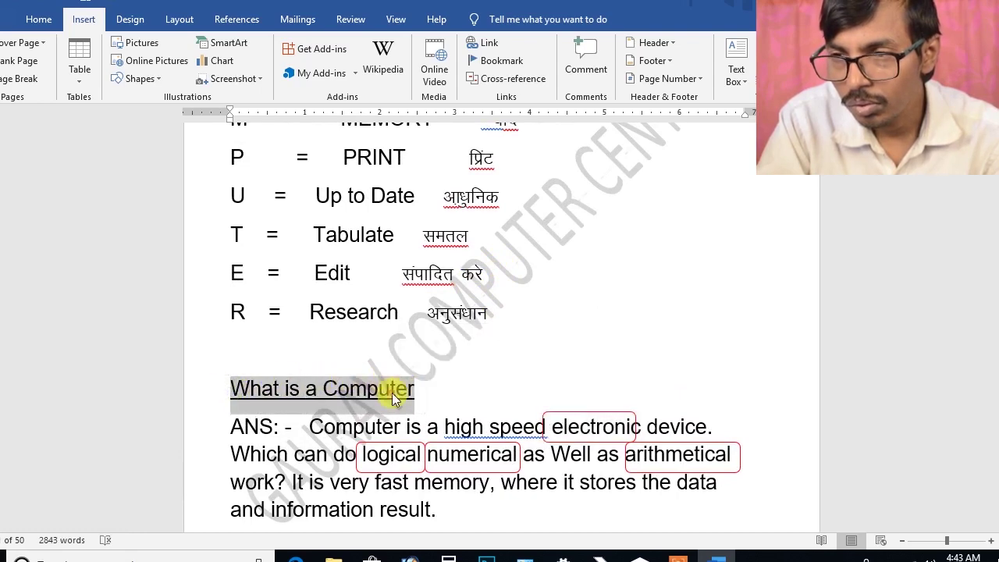
pyautogui.rightClick(391, 388)
pyautogui.press('Escape')
pyautogui.click(502, 62)
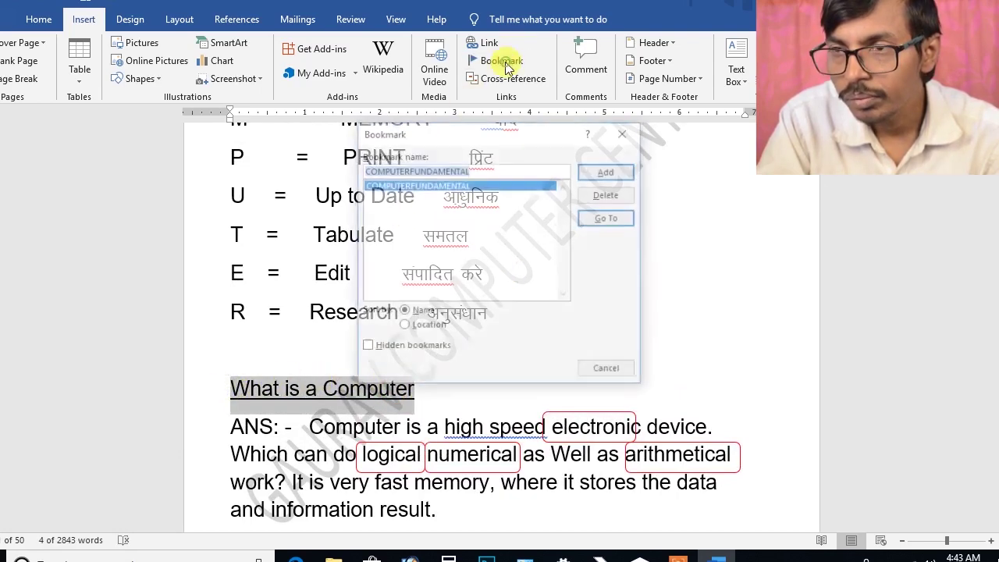
pyautogui.press('BackSpace')
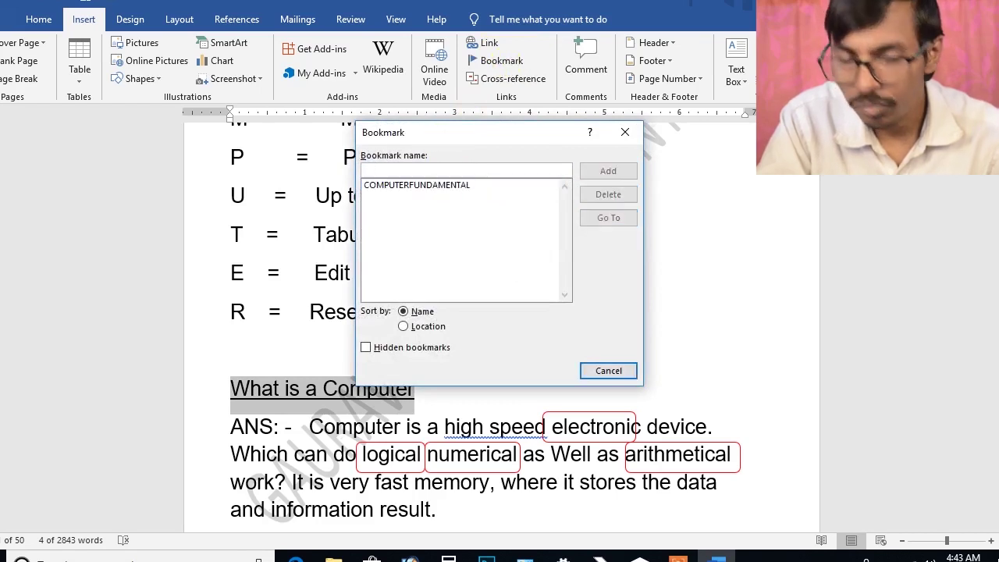
pyautogui.hotkey('ctrl', 'v')
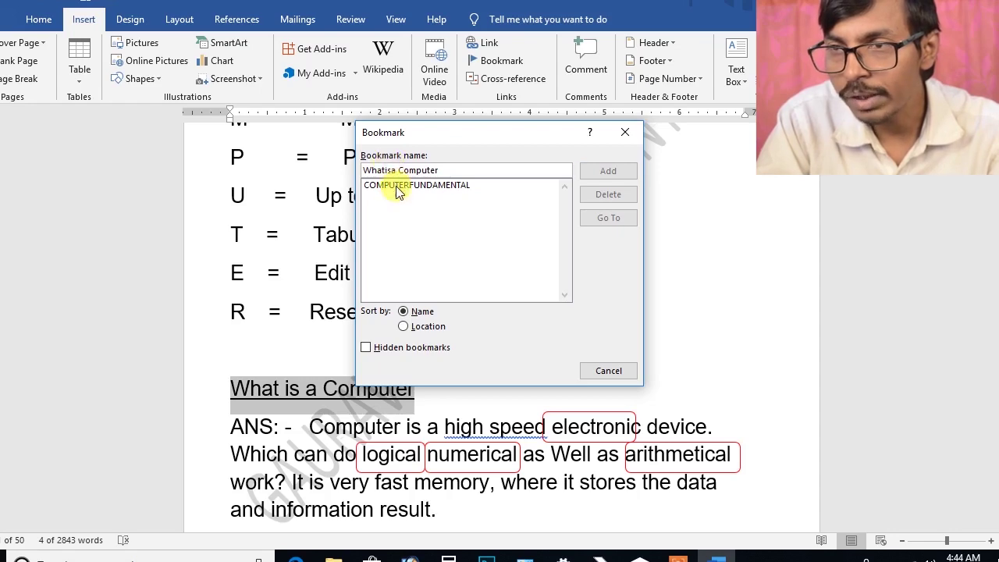
pyautogui.click(607, 171)
pyautogui.scroll(-2, 390, 229)
pyautogui.scroll(-1, 368, 212)
pyautogui.scroll(-1, 362, 227)
pyautogui.scroll(-3, 361, 226)
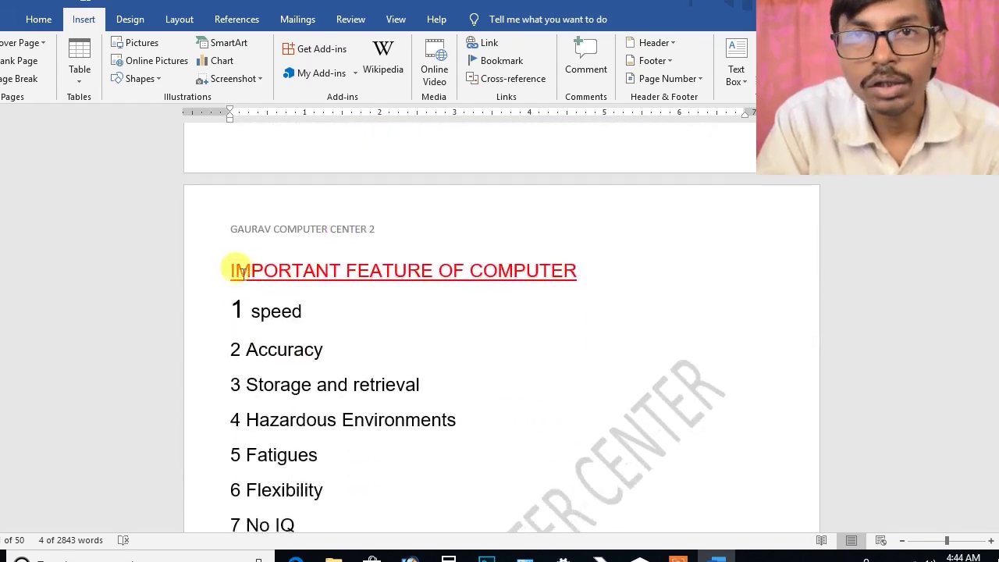
pyautogui.moveTo(225, 266); pyautogui.dragTo(525, 260)
# Step: Bookmark the IMPORTANT FEATURE OF COMPUTER heading as IMPORTANTFATUREOFCOMPUTER
pyautogui.rightClick(496, 279)
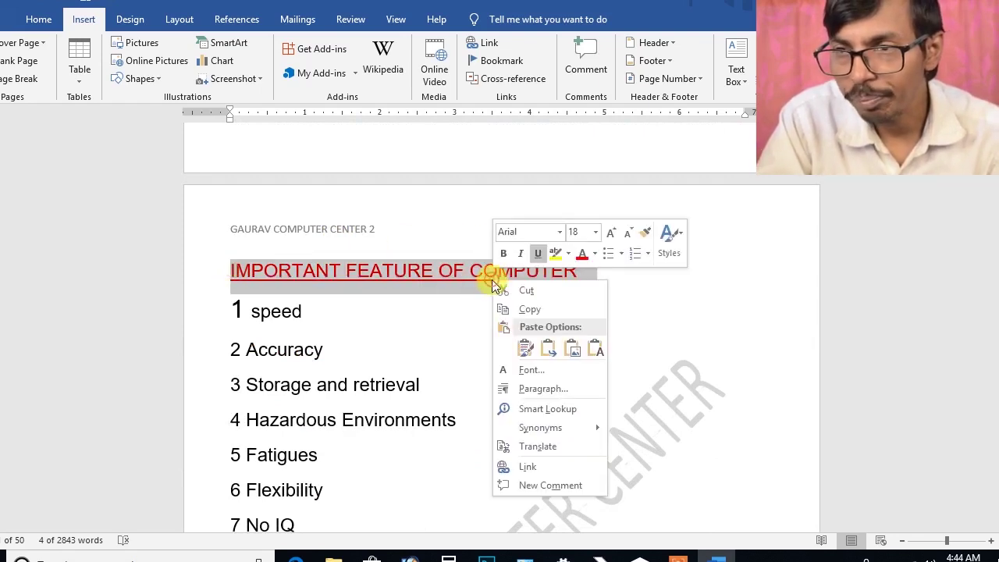
pyautogui.click(522, 309)
pyautogui.click(493, 61)
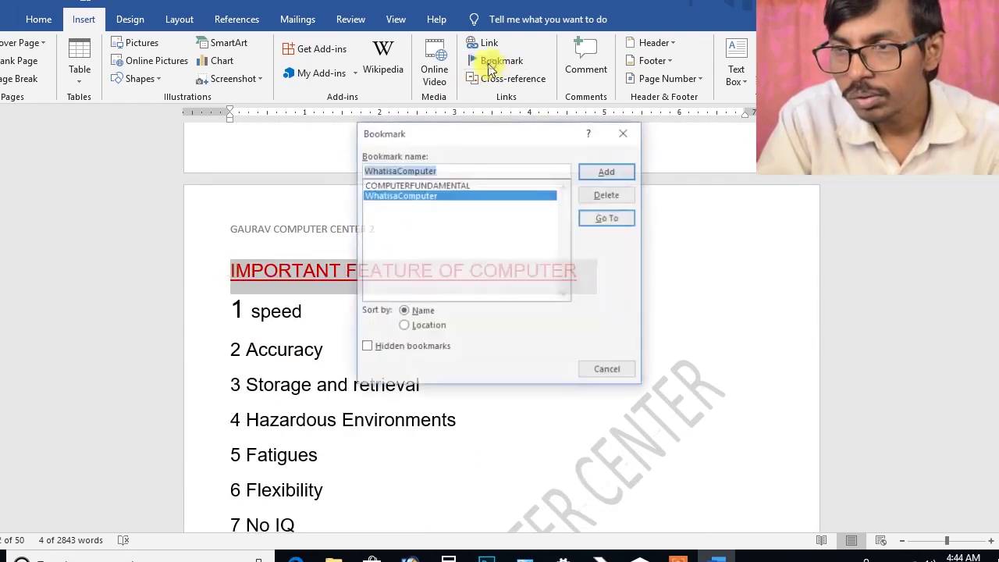
pyautogui.press('BackSpace')
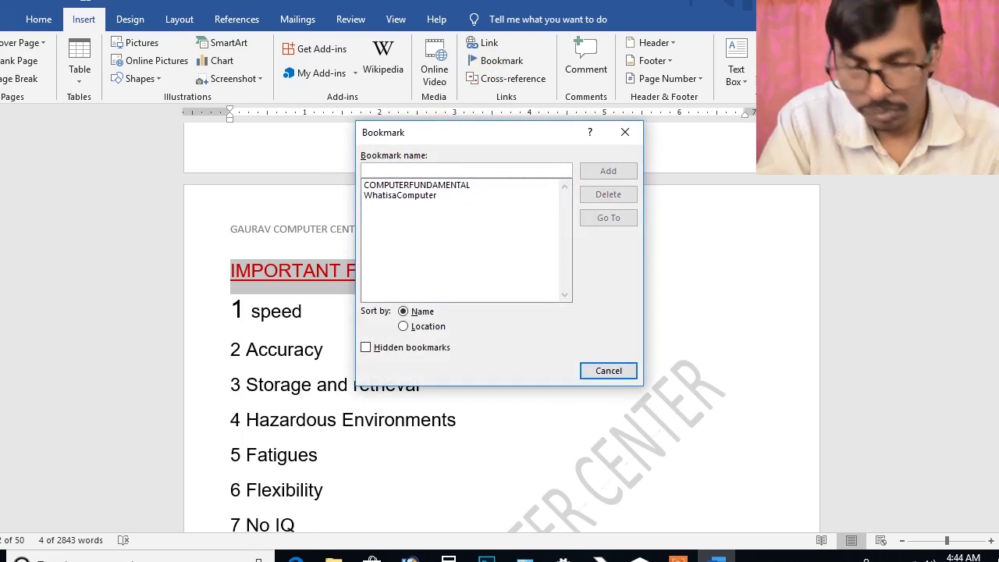
pyautogui.hotkey('ctrl', 'v')
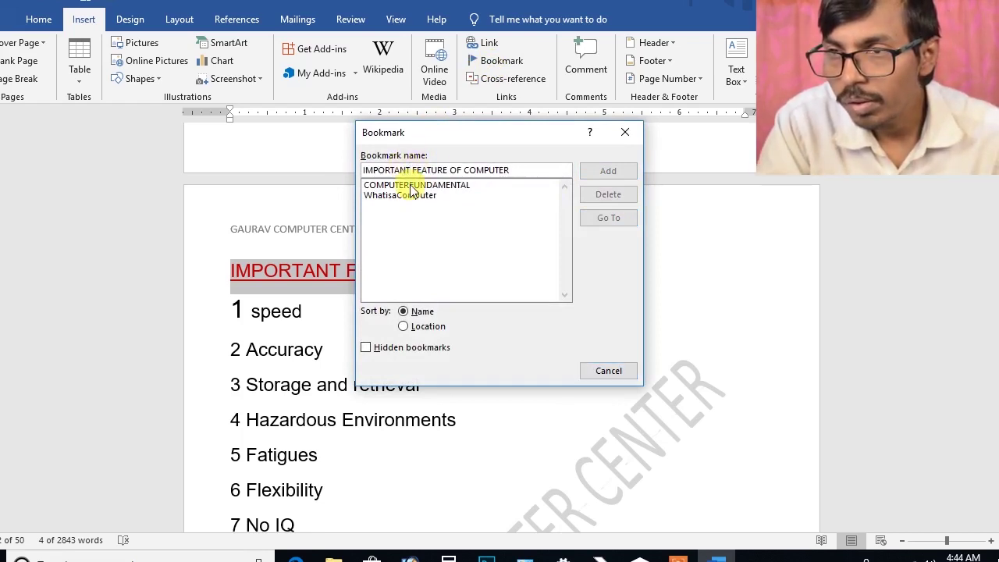
pyautogui.click(412, 169)
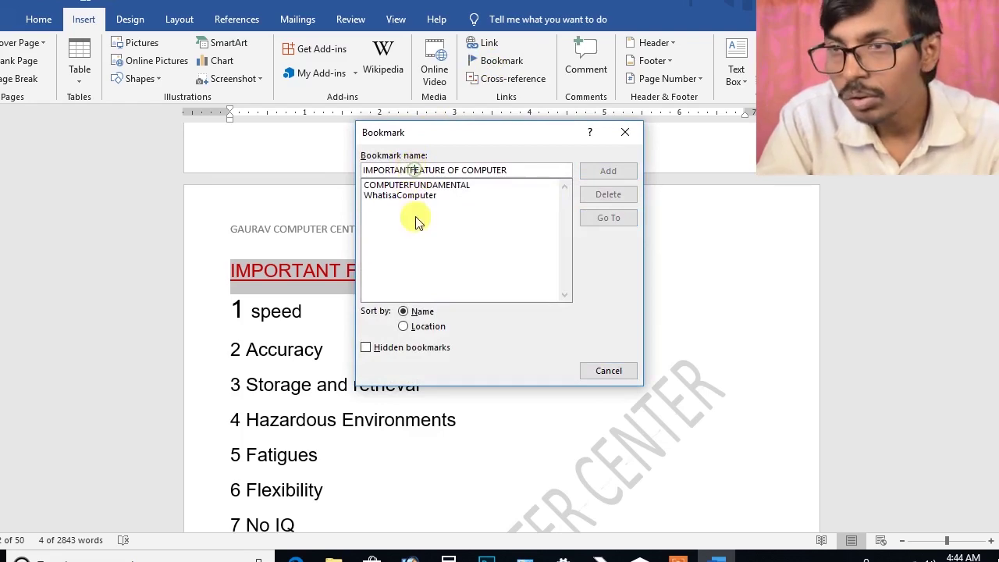
pyautogui.press('BackSpace')
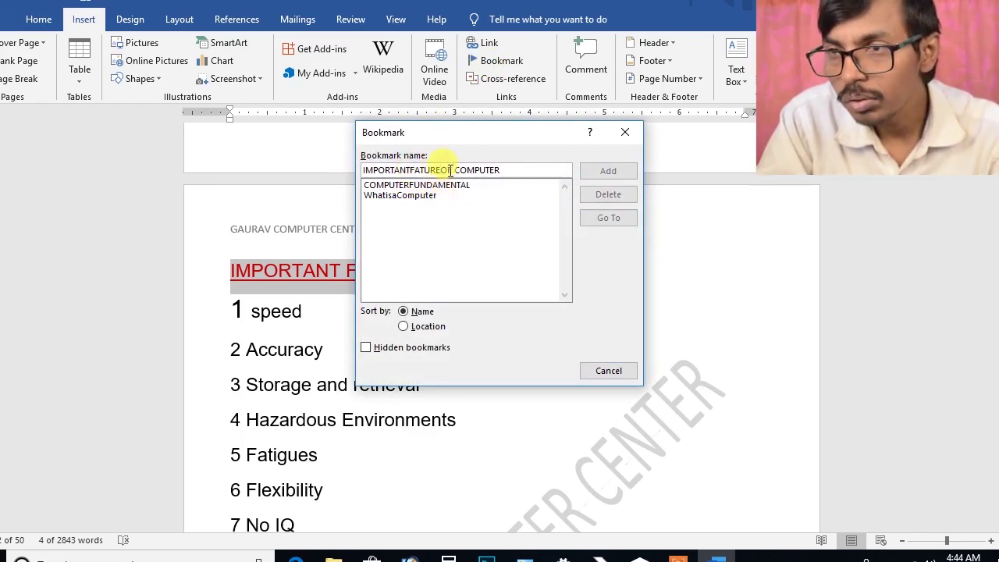
pyautogui.click(624, 170)
pyautogui.scroll(-3, 422, 222)
pyautogui.scroll(-2, 328, 242)
pyautogui.scroll(-3, 304, 248)
pyautogui.scroll(-3, 299, 265)
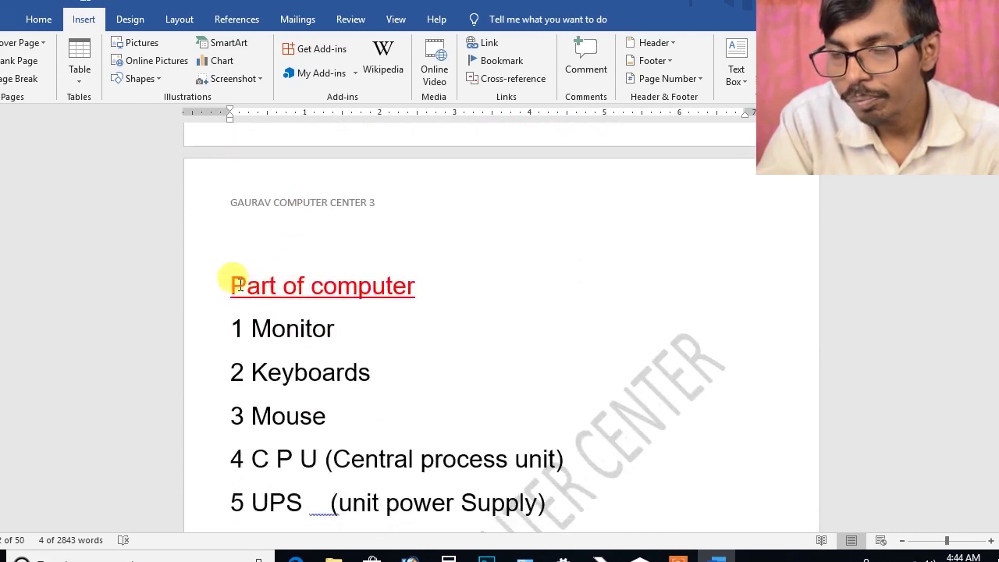
# Step: Bookmark the Part of computer heading as Partofcomputer
pyautogui.moveTo(231, 285); pyautogui.dragTo(413, 286)
pyautogui.rightClick(386, 292)
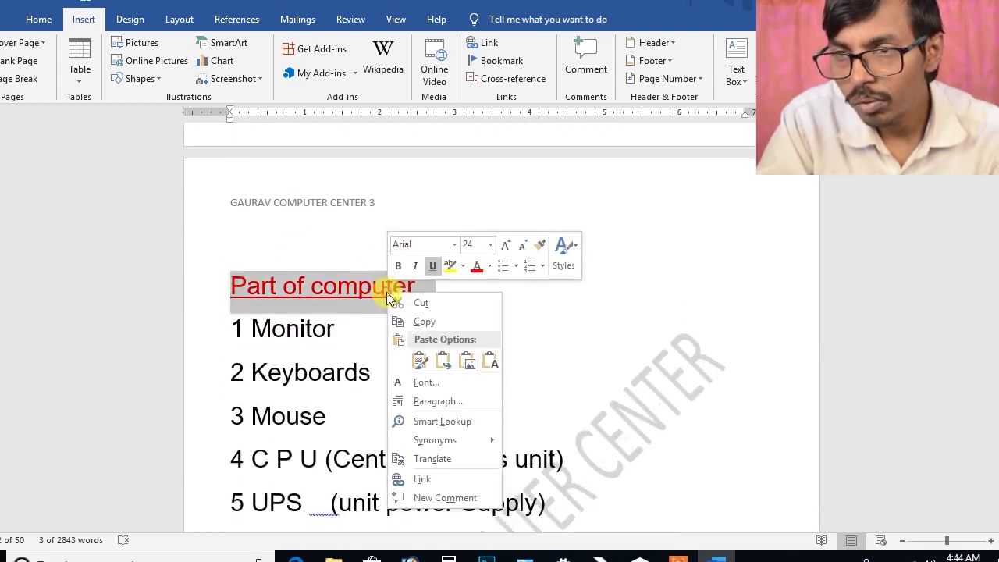
pyautogui.click(423, 316)
pyautogui.click(502, 62)
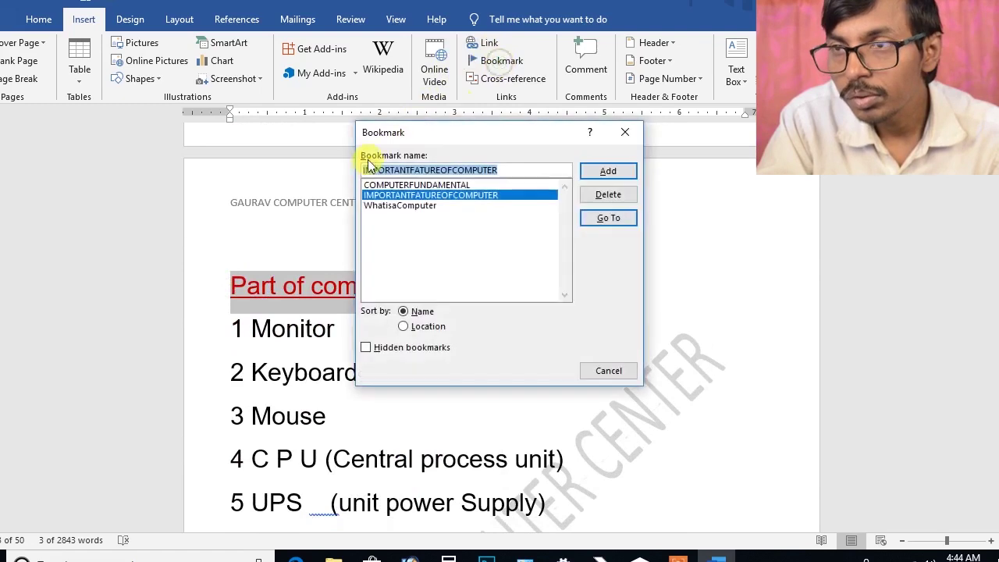
pyautogui.press('BackSpace')
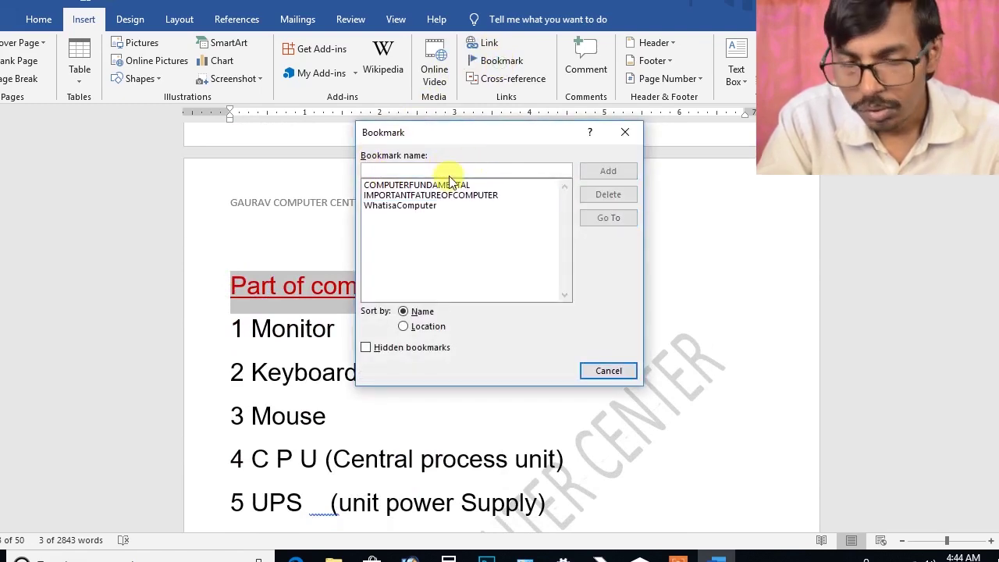
pyautogui.write('Part of computer')
pyautogui.doubleClick(373, 170)
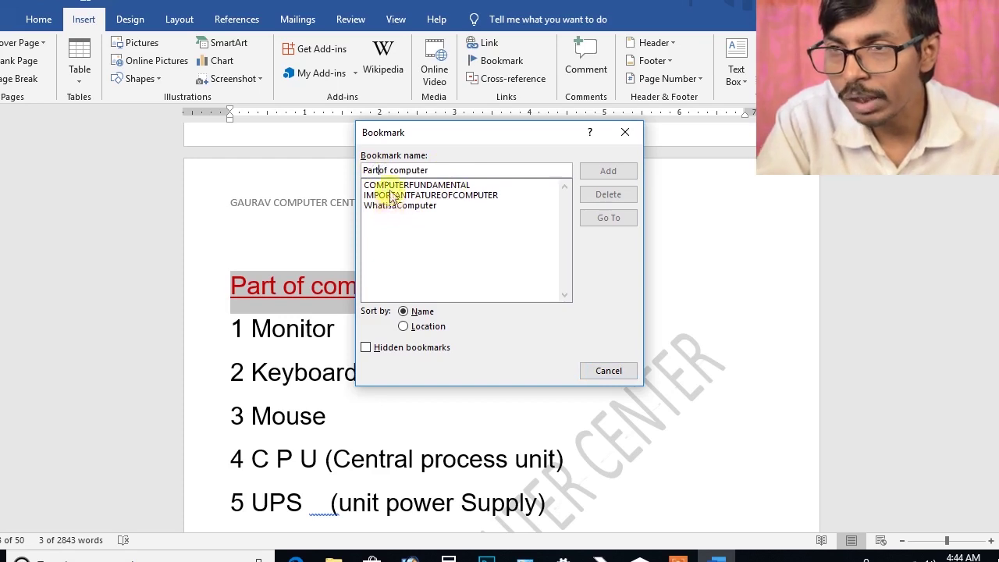
pyautogui.click(389, 170)
pyautogui.press('BackSpace')
pyautogui.click(608, 171)
pyautogui.scroll(2, 405, 259)
pyautogui.scroll(5, 405, 259)
pyautogui.scroll(4, 401, 261)
pyautogui.scroll(4, 402, 261)
pyautogui.scroll(4, 402, 261)
pyautogui.scroll(2, 398, 272)
pyautogui.scroll(5, 399, 271)
pyautogui.scroll(4, 400, 269)
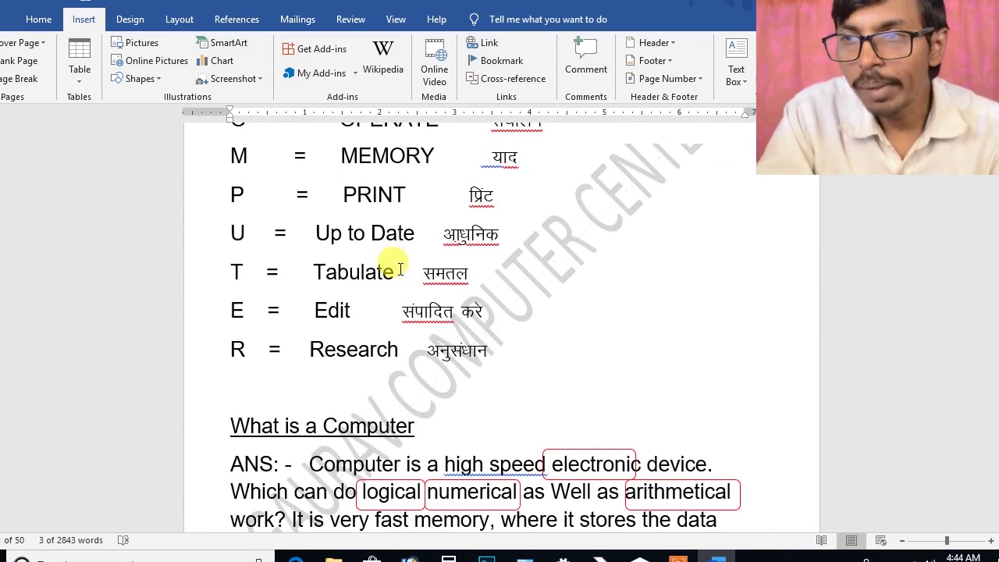
pyautogui.scroll(1, 356, 229)
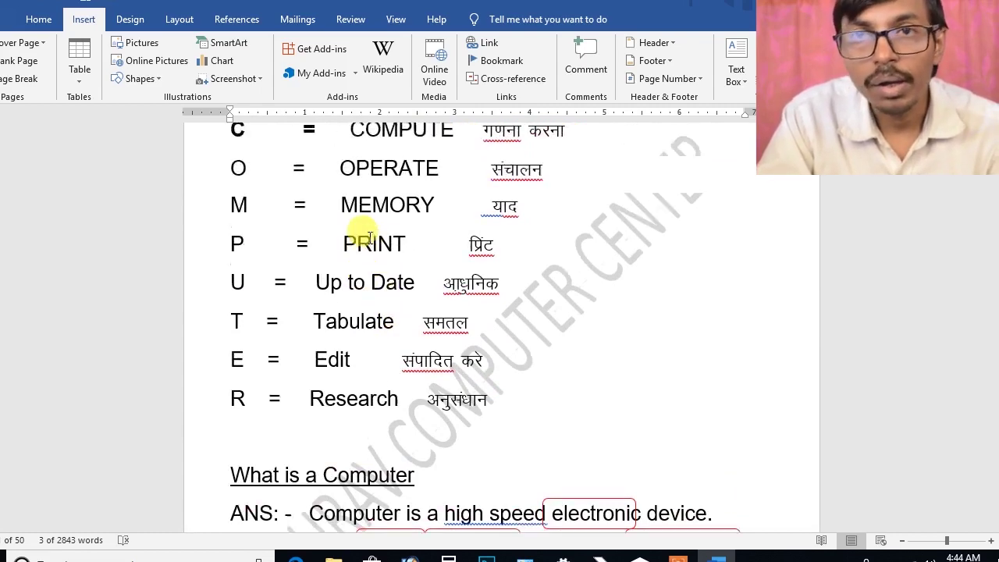
pyautogui.scroll(2, 365, 242)
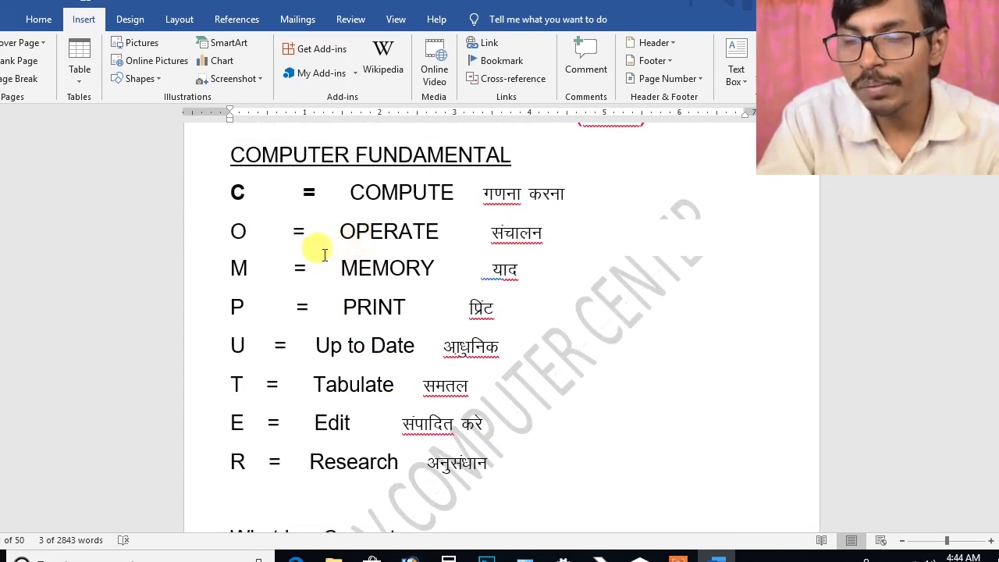
pyautogui.scroll(-4, 323, 251)
pyautogui.scroll(-4, 320, 248)
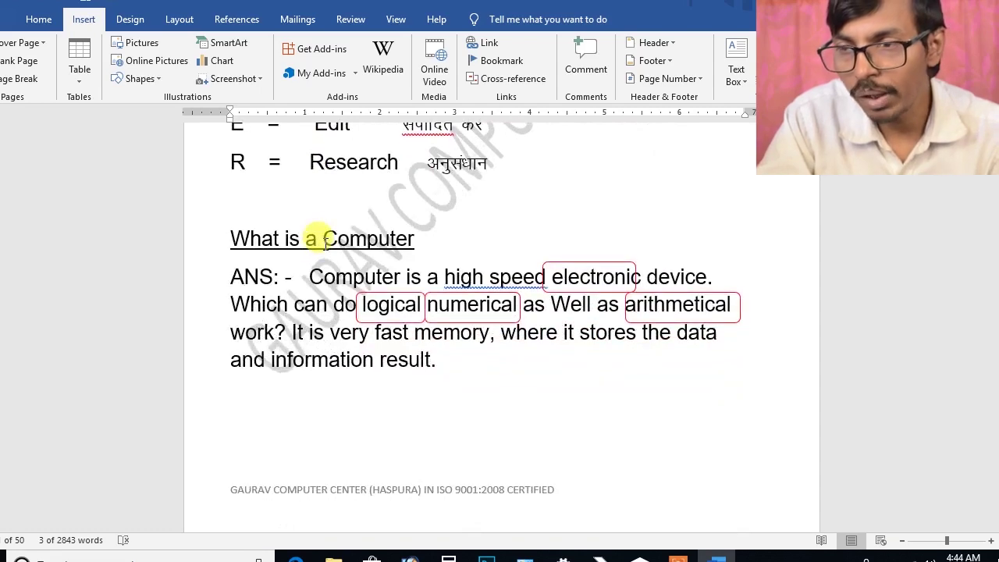
pyautogui.scroll(3, 265, 254)
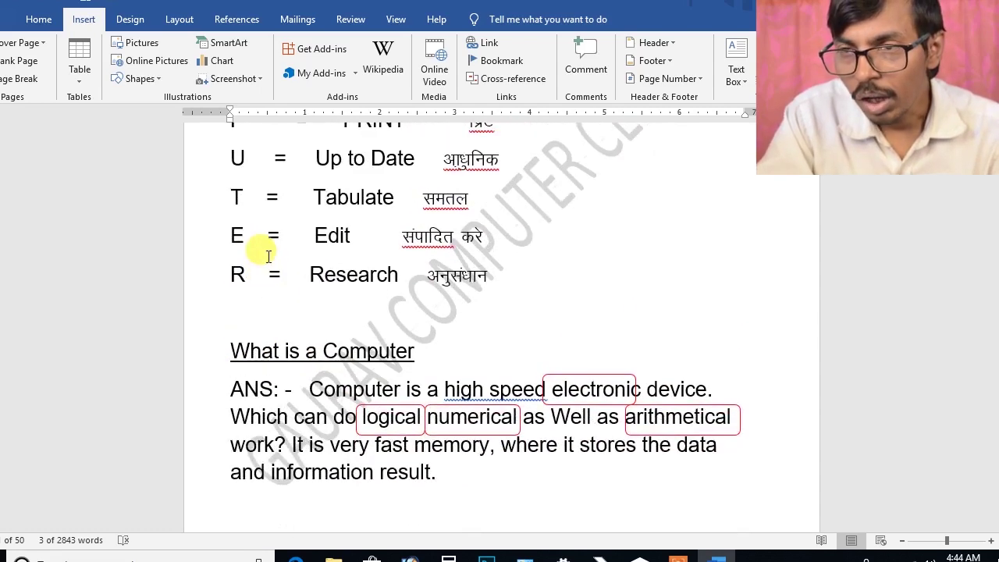
pyautogui.scroll(3, 262, 258)
pyautogui.scroll(4, 260, 260)
pyautogui.scroll(-4, 264, 265)
pyautogui.scroll(-3, 264, 268)
pyautogui.scroll(-2, 502, 455)
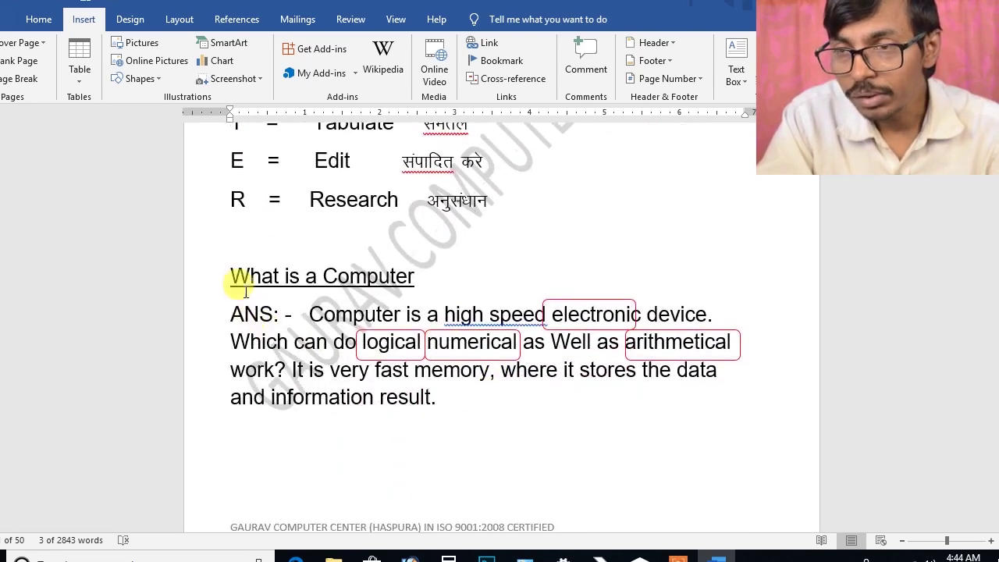
pyautogui.click(440, 404)
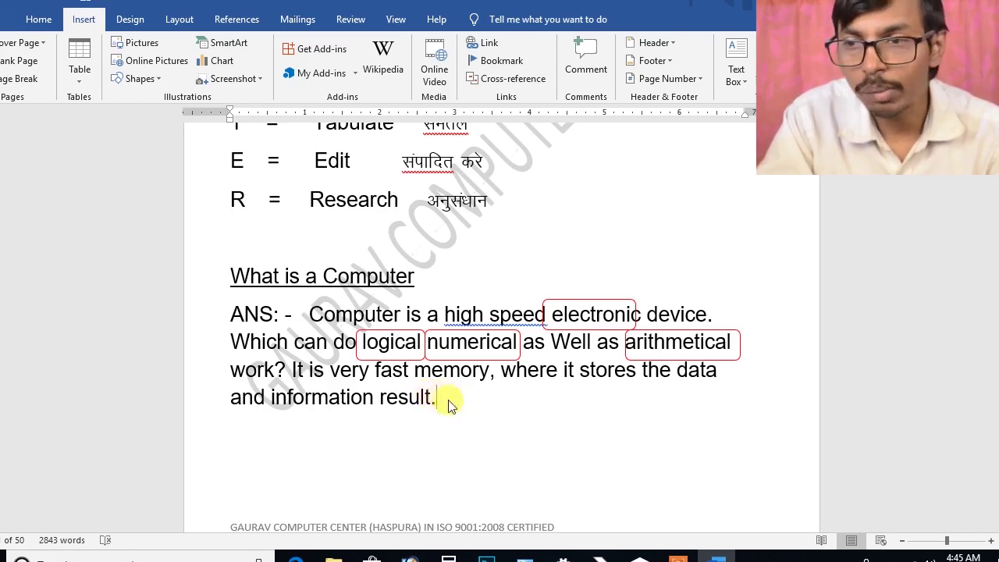
pyautogui.scroll(-5, 449, 399)
pyautogui.scroll(-3, 449, 399)
pyautogui.scroll(-3, 449, 400)
pyautogui.scroll(-4, 451, 400)
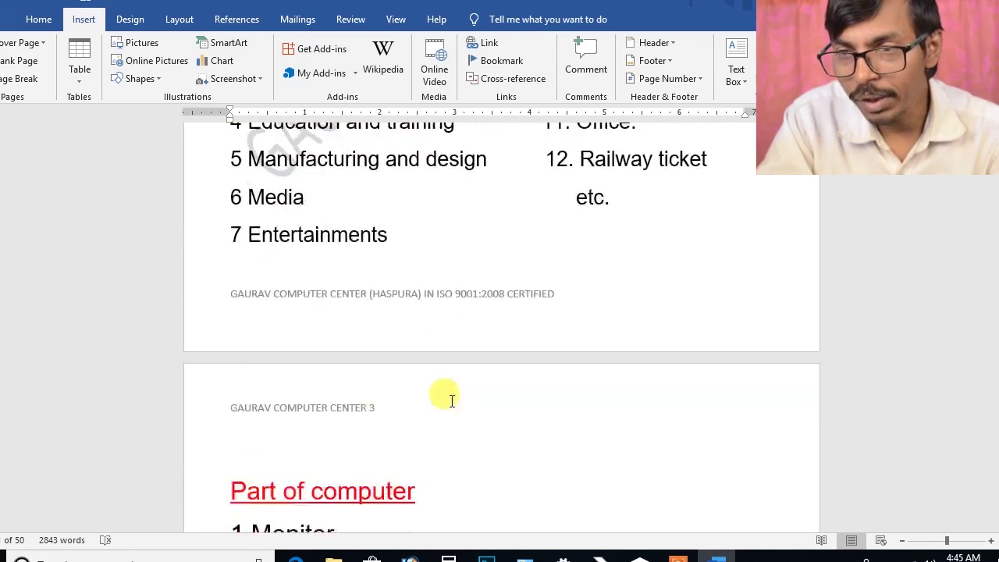
pyautogui.scroll(-2, 390, 406)
pyautogui.scroll(7, 265, 420)
pyautogui.scroll(6, 274, 423)
pyautogui.scroll(10, 295, 417)
pyautogui.scroll(2, 328, 375)
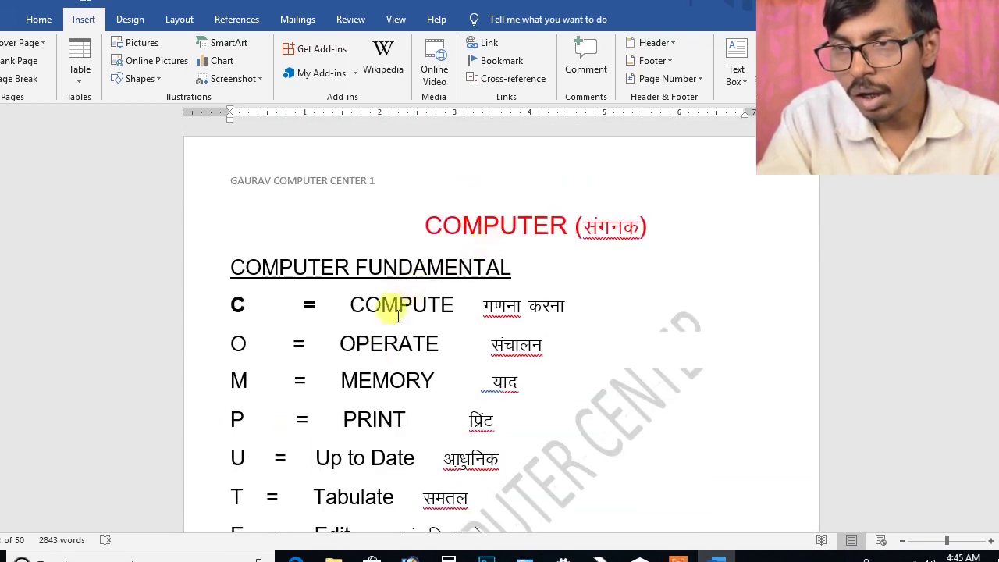
pyautogui.scroll(-5, 401, 310)
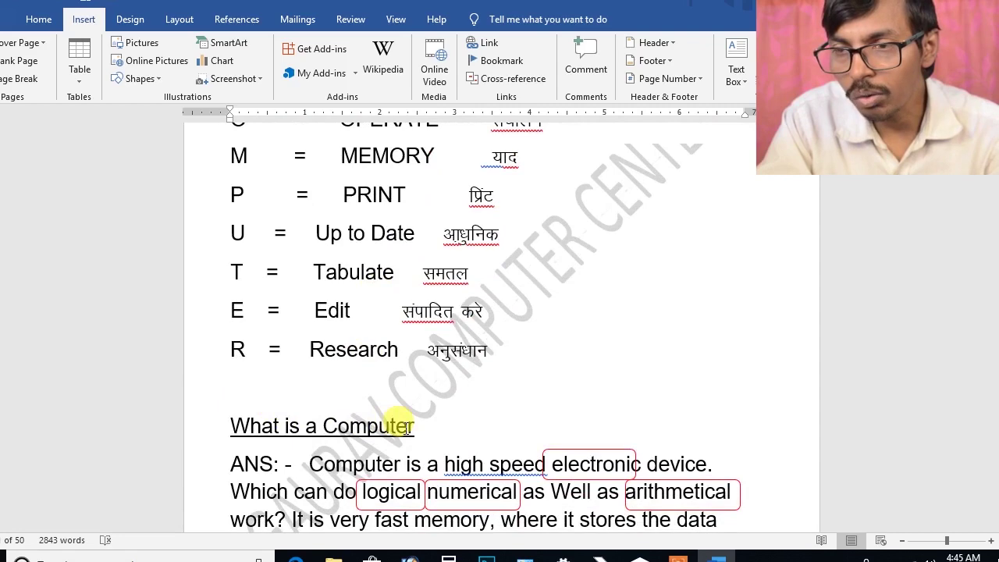
pyautogui.scroll(-4, 406, 425)
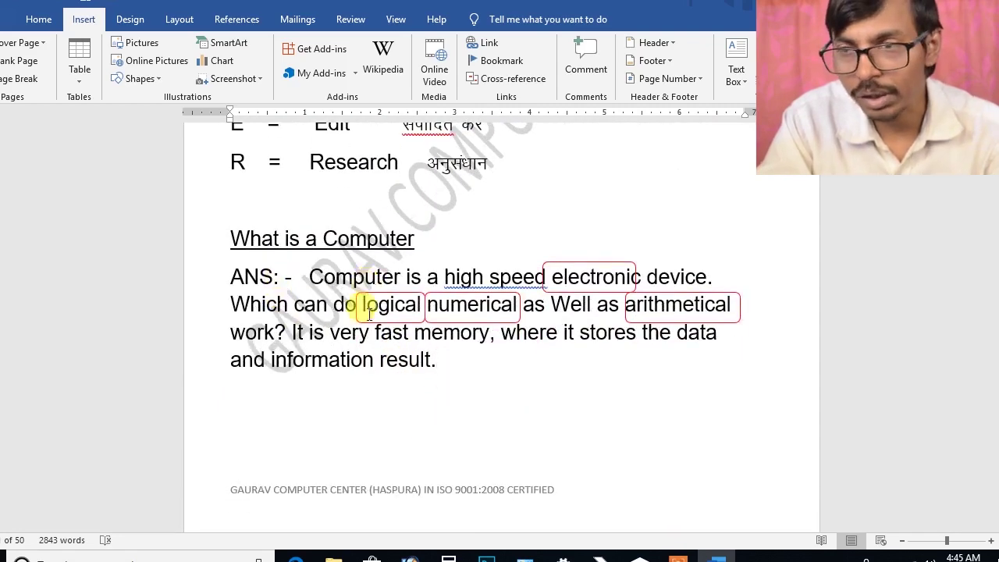
pyautogui.scroll(-3, 373, 295)
pyautogui.scroll(-4, 361, 330)
pyautogui.scroll(-2, 356, 323)
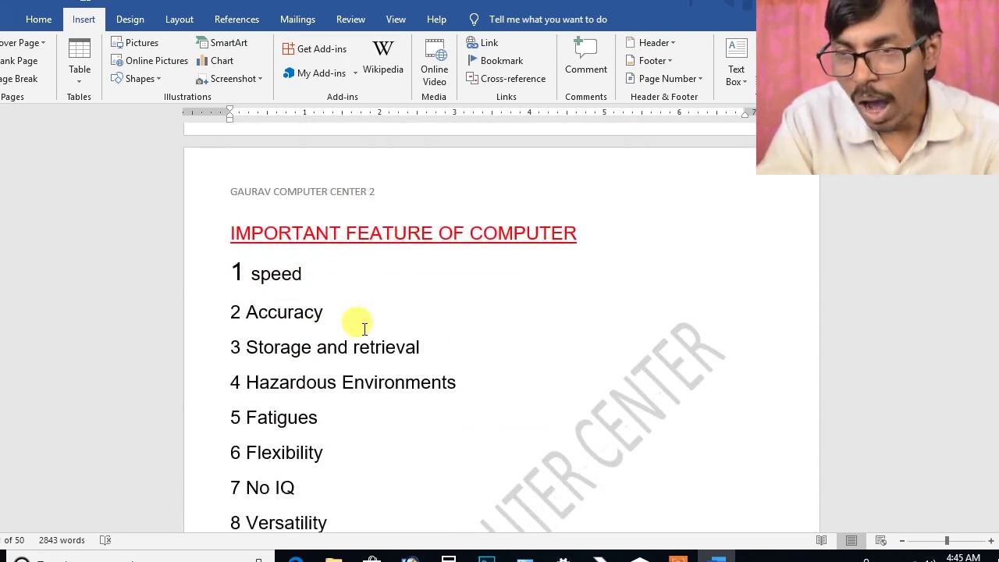
pyautogui.scroll(-5, 355, 332)
pyautogui.scroll(-1, 328, 366)
pyautogui.scroll(-4, 317, 421)
pyautogui.scroll(-4, 316, 445)
pyautogui.scroll(-3, 316, 451)
pyautogui.scroll(5, 321, 449)
pyautogui.scroll(7, 326, 446)
pyautogui.scroll(4, 329, 448)
pyautogui.scroll(2, 323, 444)
pyautogui.scroll(4, 328, 453)
pyautogui.scroll(4, 319, 439)
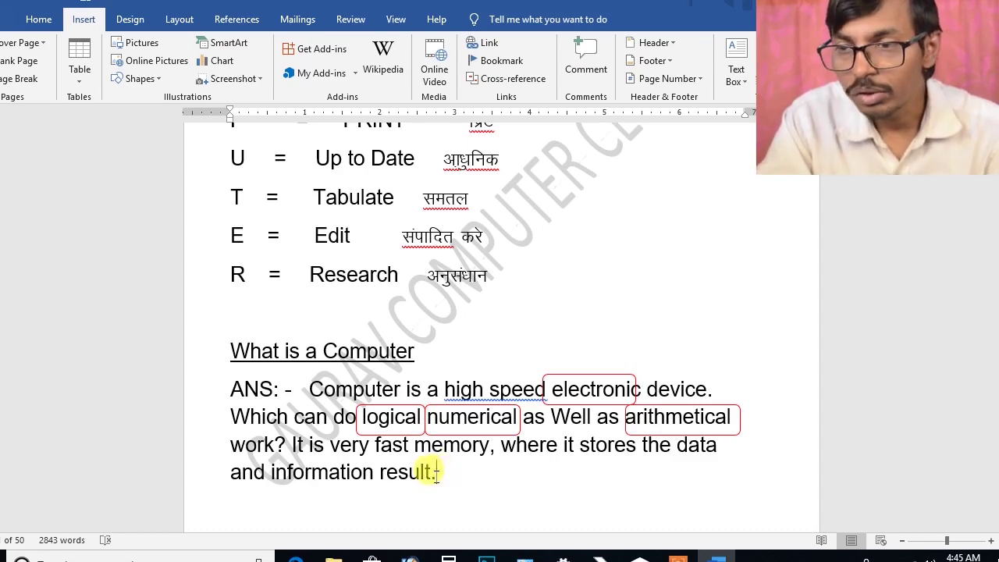
# Step: Insert a Bookmark cross-reference to Partofcomputer after 'and information result.'
pyautogui.click(500, 81)
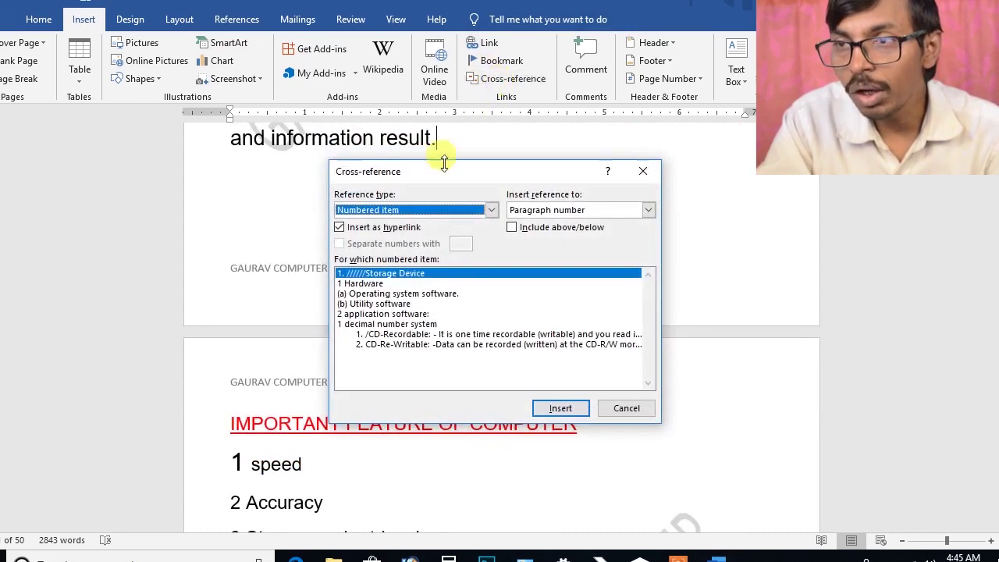
pyautogui.click(492, 211)
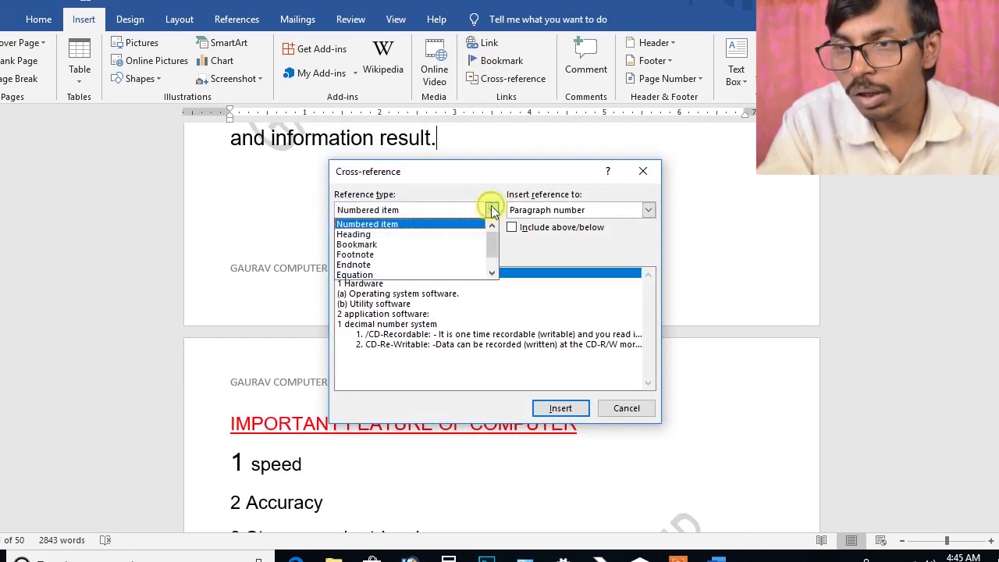
pyautogui.click(397, 248)
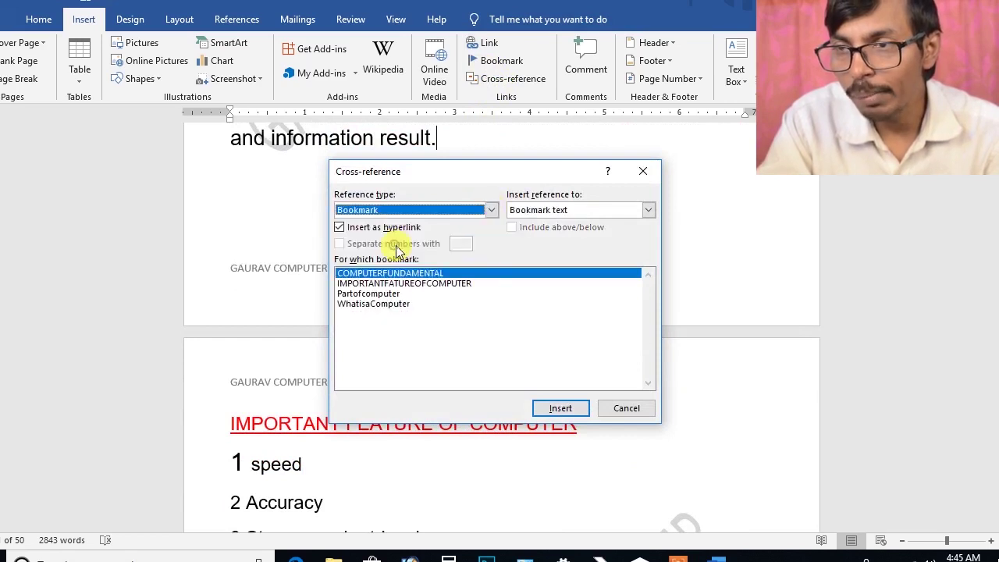
pyautogui.click(372, 294)
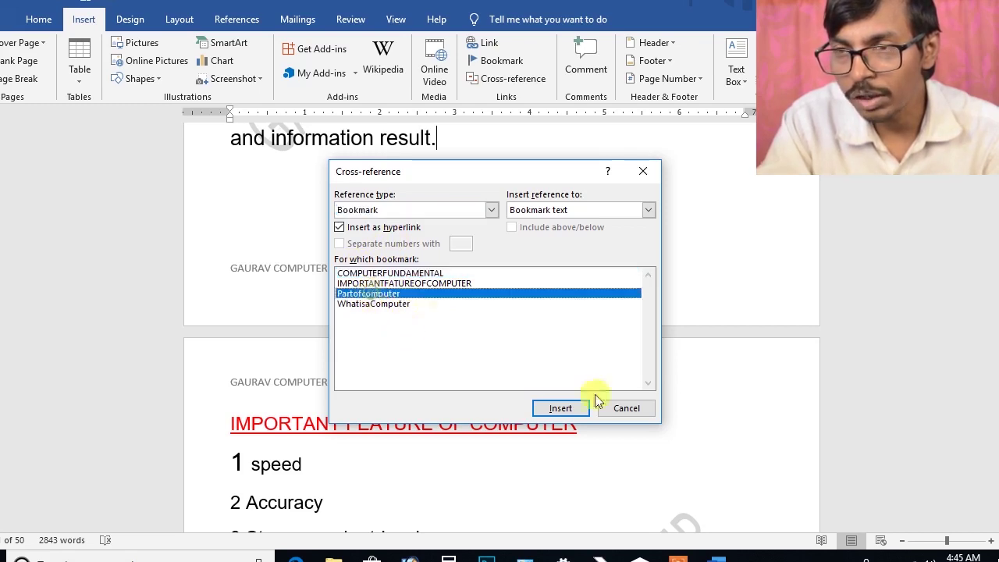
pyautogui.click(562, 407)
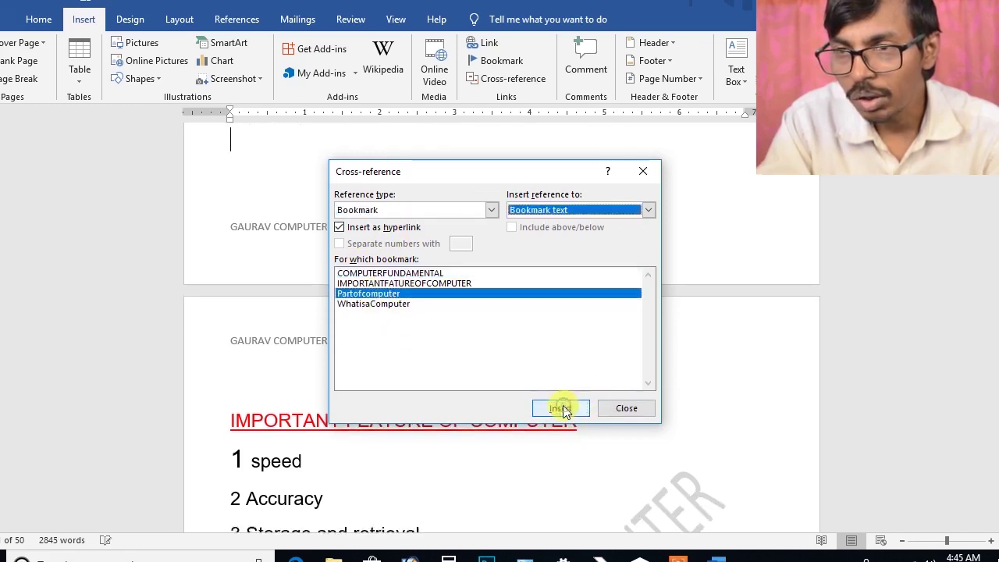
pyautogui.click(627, 408)
pyautogui.scroll(2, 528, 311)
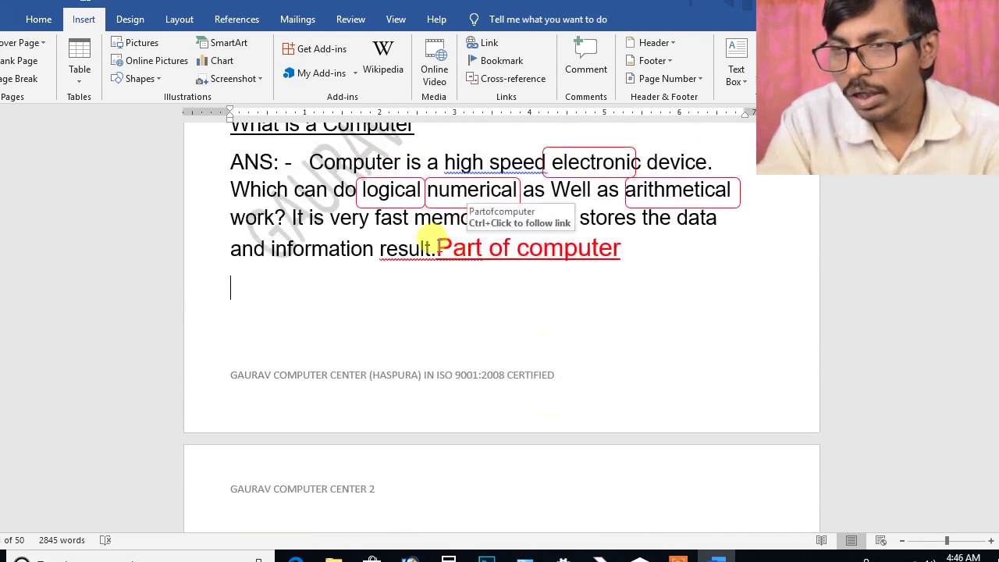
pyautogui.moveTo(435, 246); pyautogui.dragTo(595, 264)
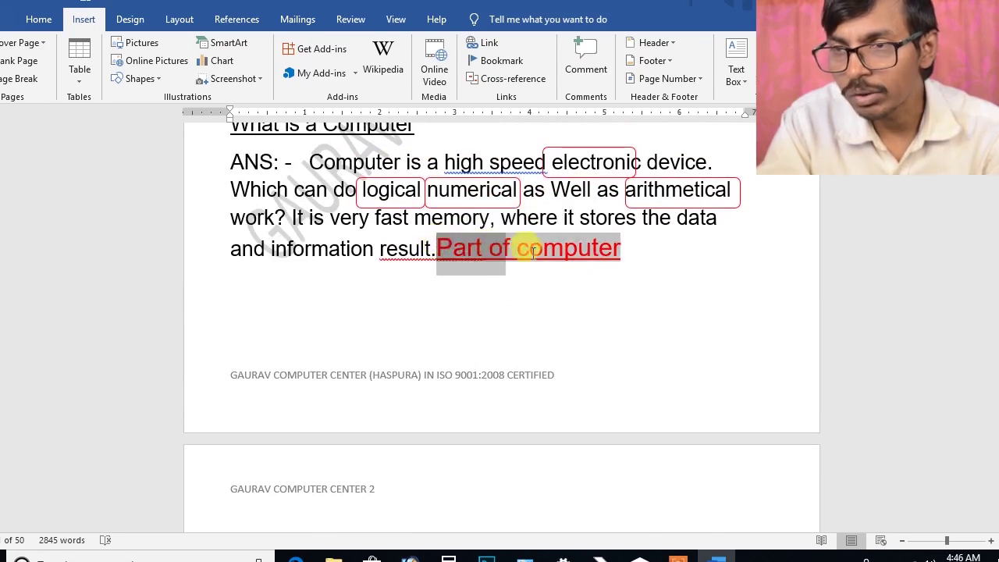
pyautogui.click(565, 316)
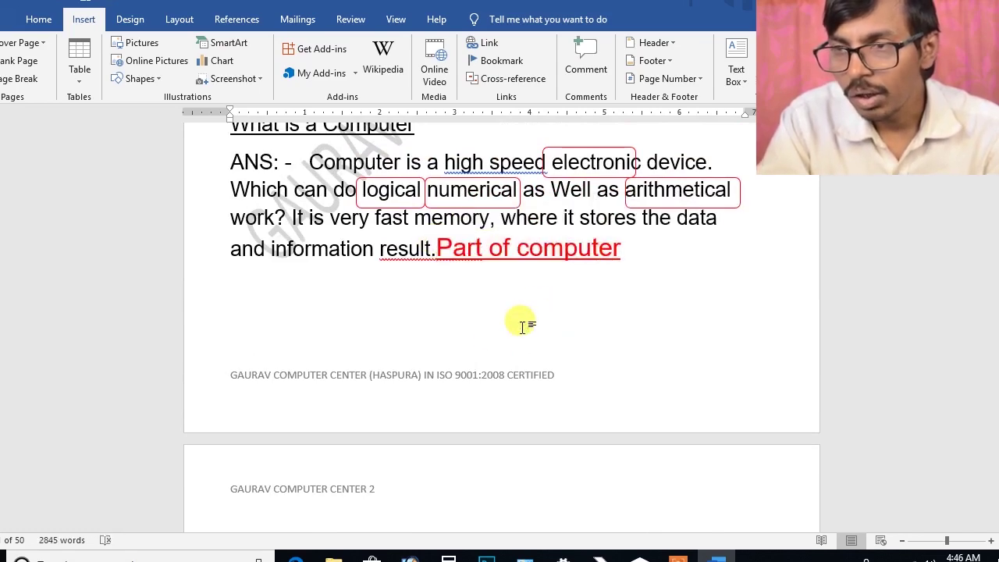
pyautogui.scroll(2, 498, 341)
pyautogui.scroll(3, 487, 341)
pyautogui.scroll(2, 484, 341)
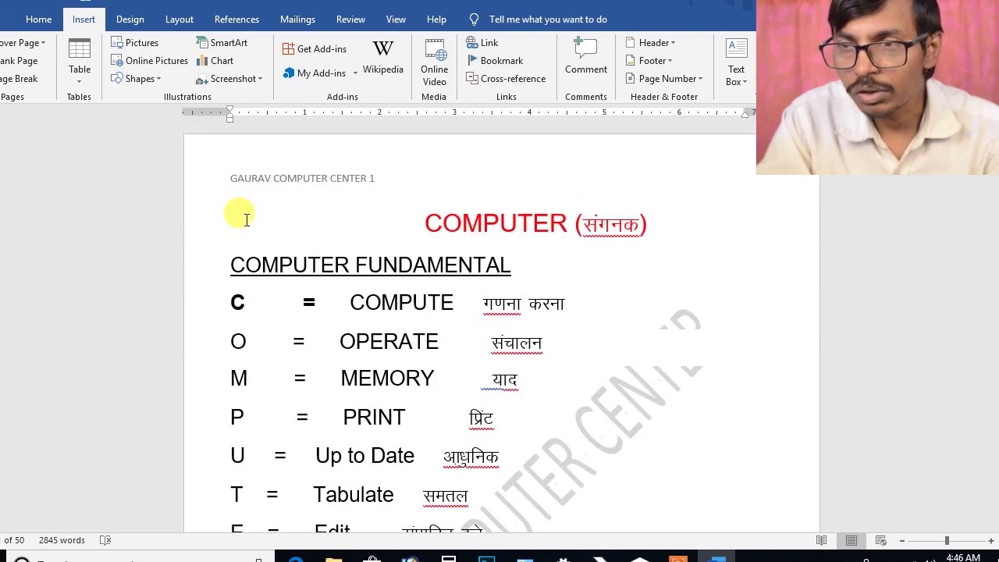
pyautogui.scroll(-2, 414, 288)
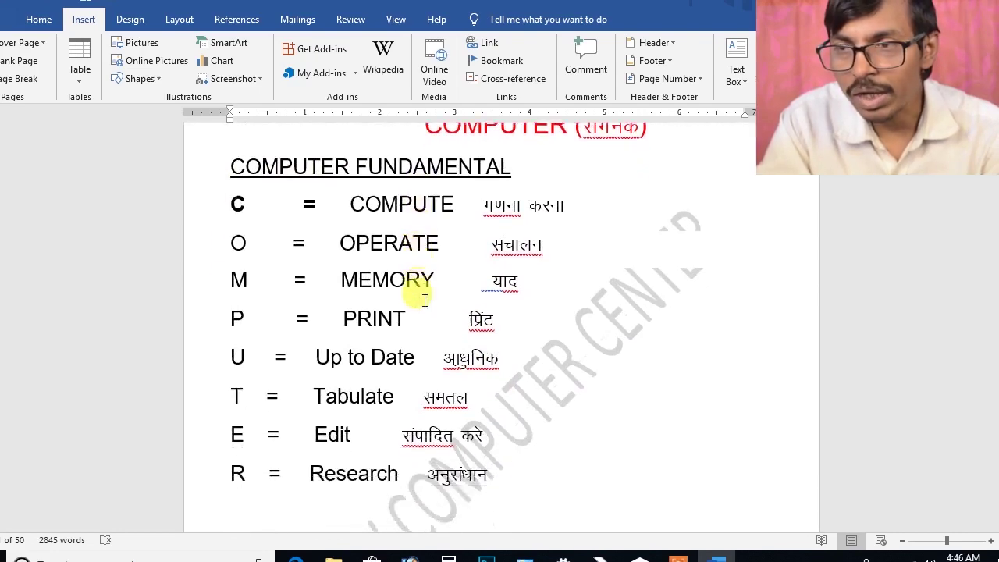
pyautogui.scroll(-2, 418, 295)
pyautogui.scroll(-2, 416, 285)
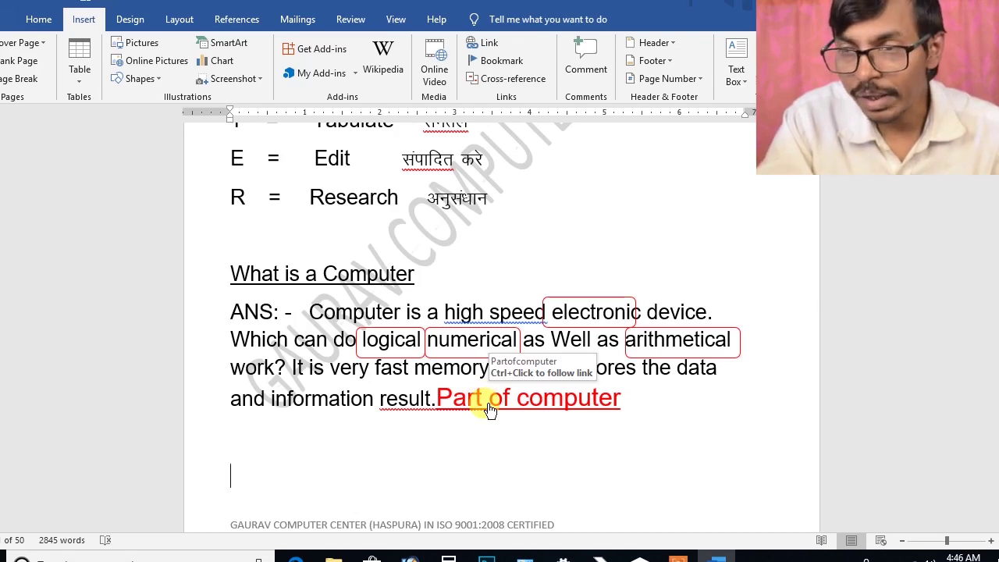
# Step: Follow the Part of computer link and place the cursor after 'Supply)' on the UPS line
pyautogui.keyDown('ctrl'); pyautogui.click(490, 408); pyautogui.keyUp('ctrl')
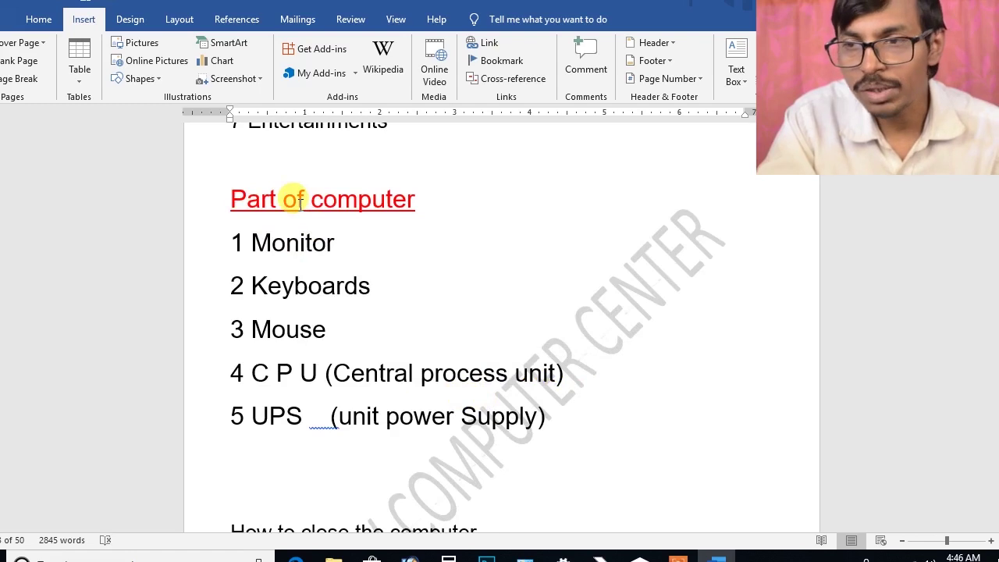
pyautogui.scroll(-2, 359, 340)
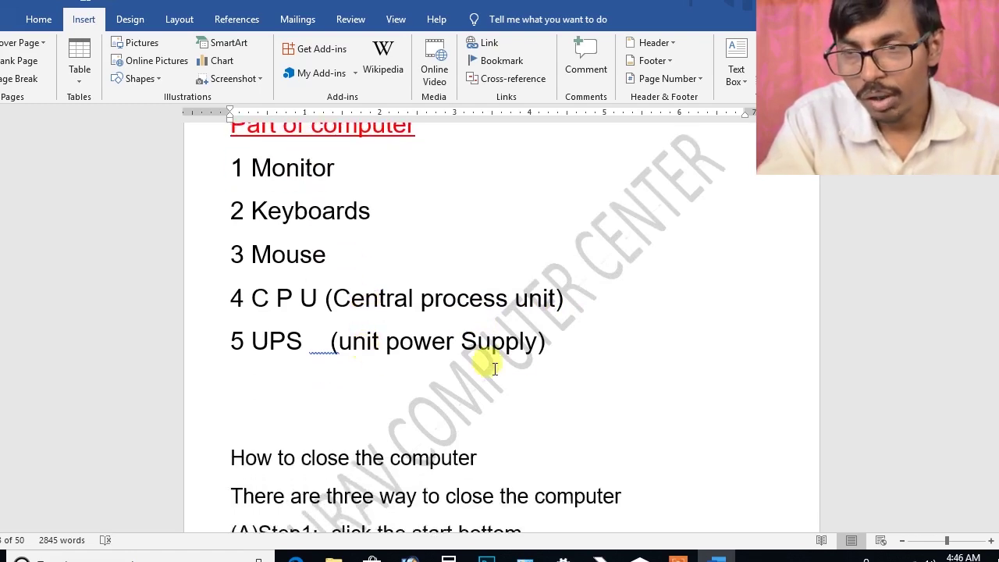
pyautogui.click(553, 346)
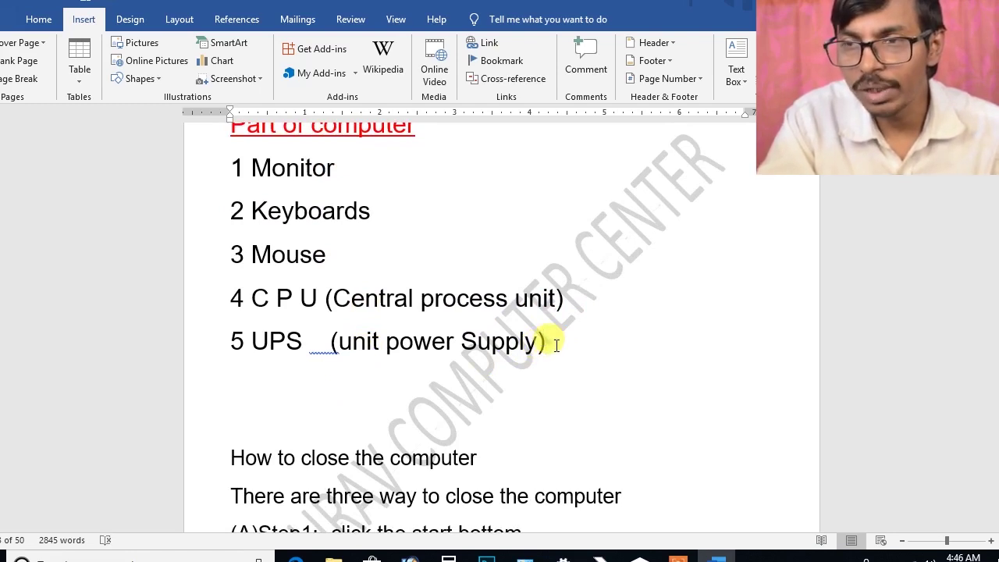
pyautogui.click(503, 82)
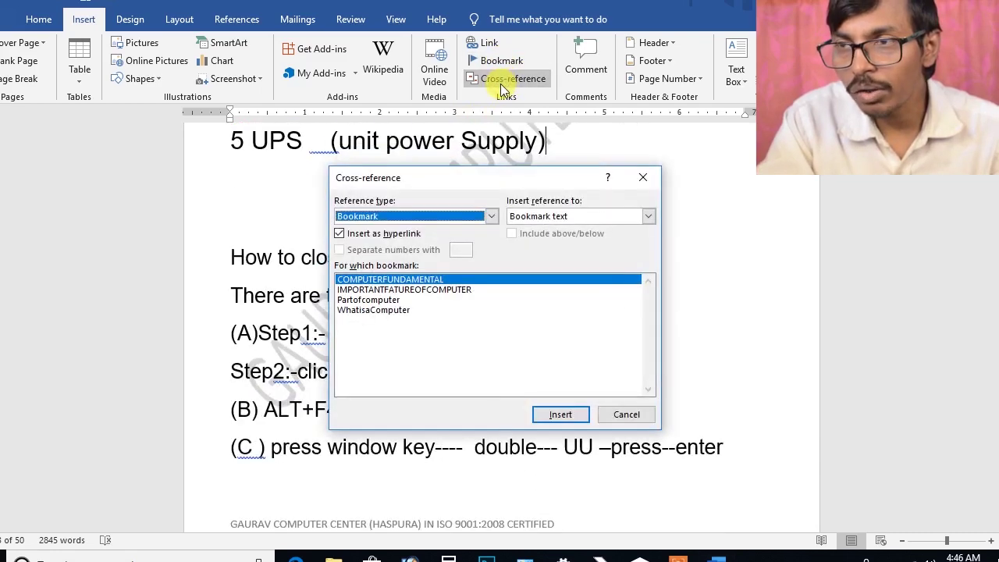
# Step: Insert a Bookmark cross-reference to WhatisaComputer at the end of the UPS line
pyautogui.click(491, 216)
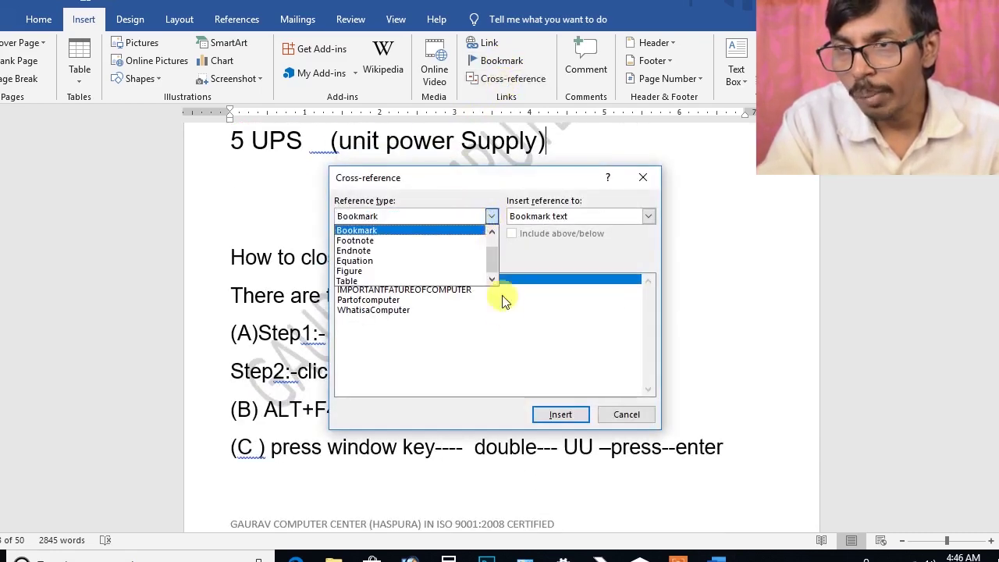
pyautogui.click(484, 324)
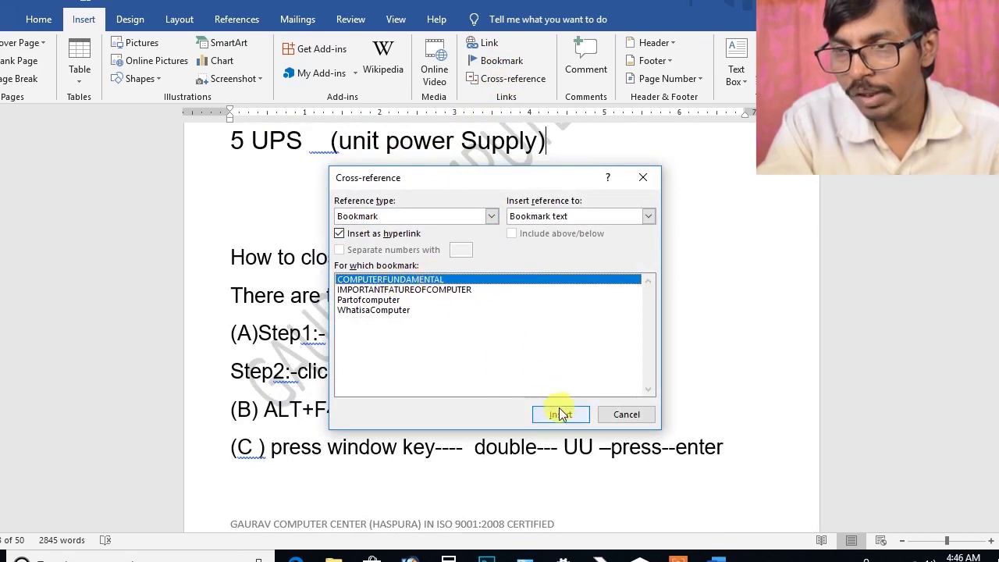
pyautogui.click(379, 310)
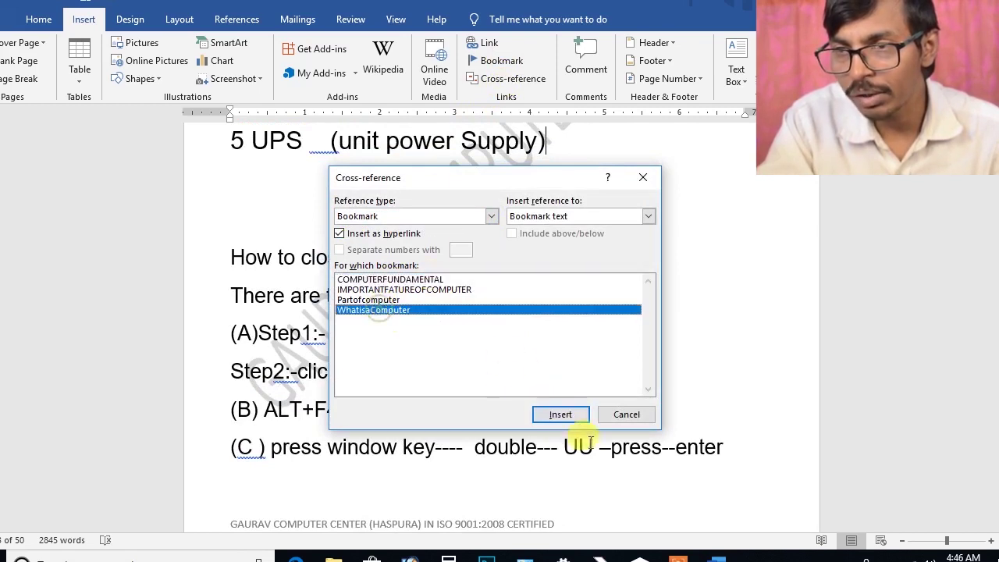
pyautogui.click(548, 418)
pyautogui.click(625, 415)
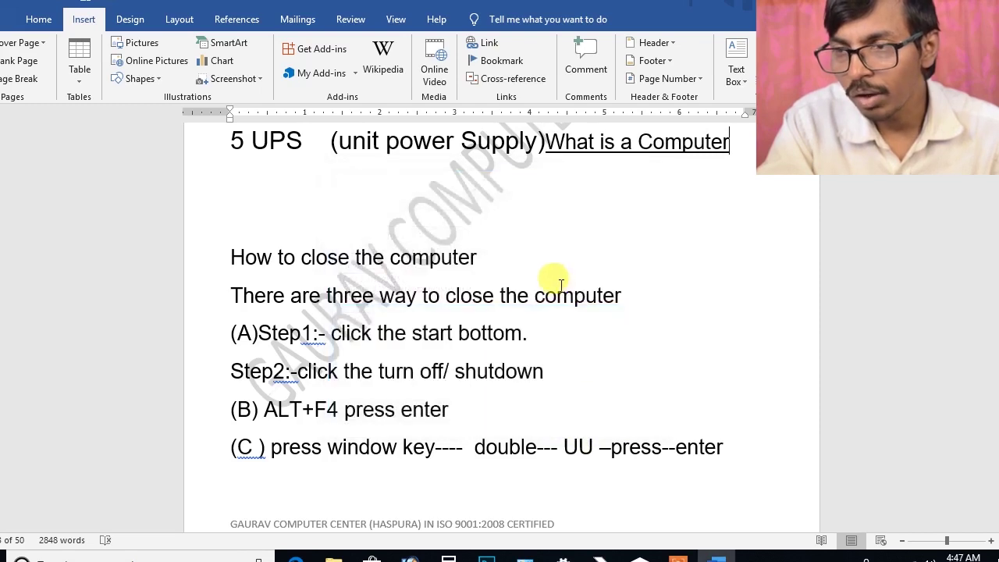
pyautogui.scroll(2, 547, 290)
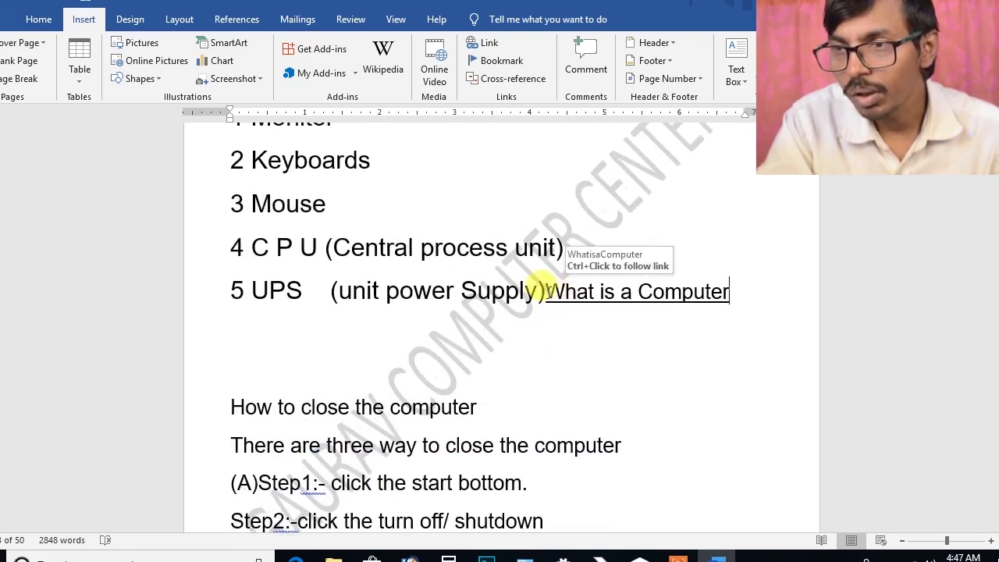
pyautogui.moveTo(548, 293); pyautogui.dragTo(736, 299)
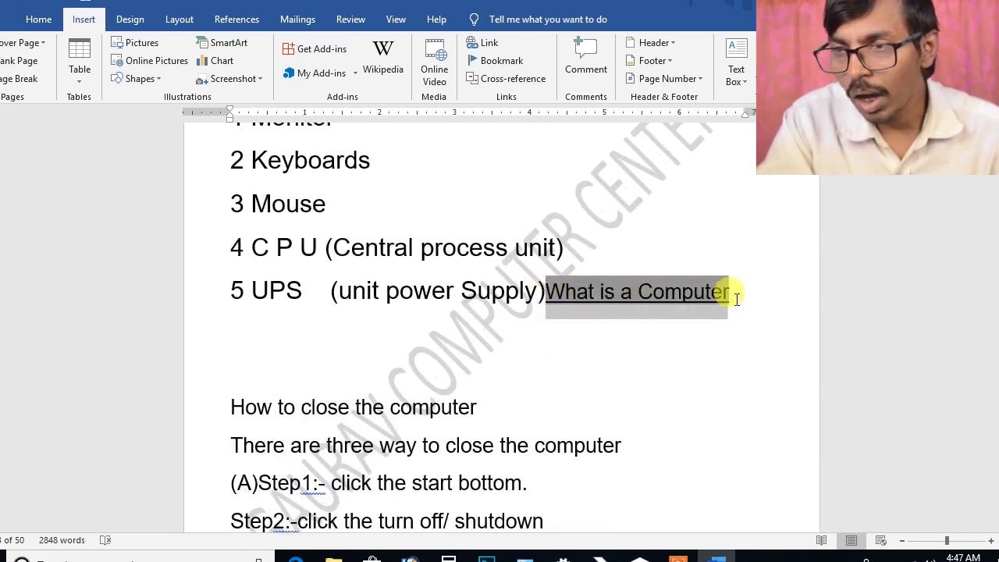
pyautogui.click(35, 21)
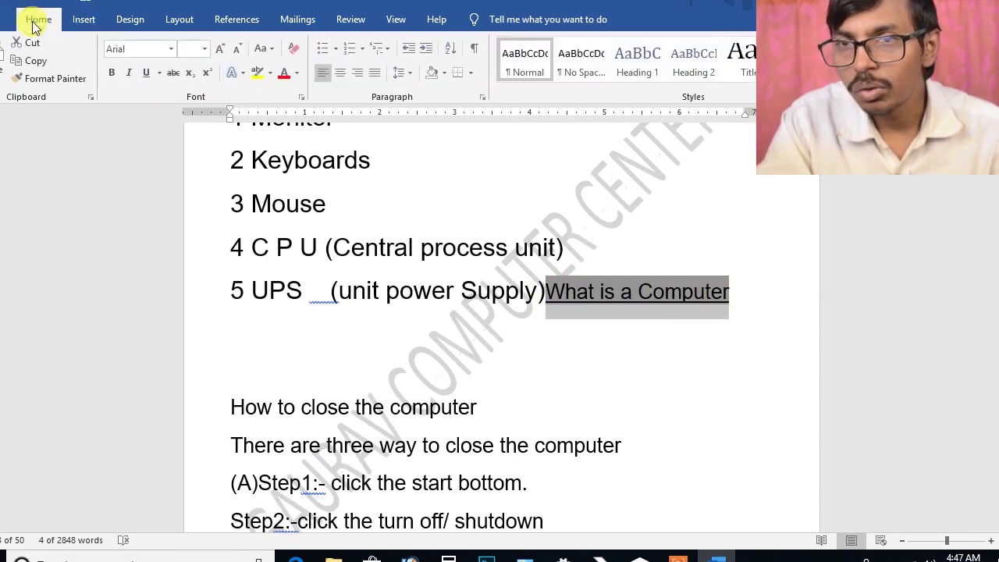
# Step: Colour the What is a Computer reference green, then follow the link to its heading
pyautogui.click(297, 72)
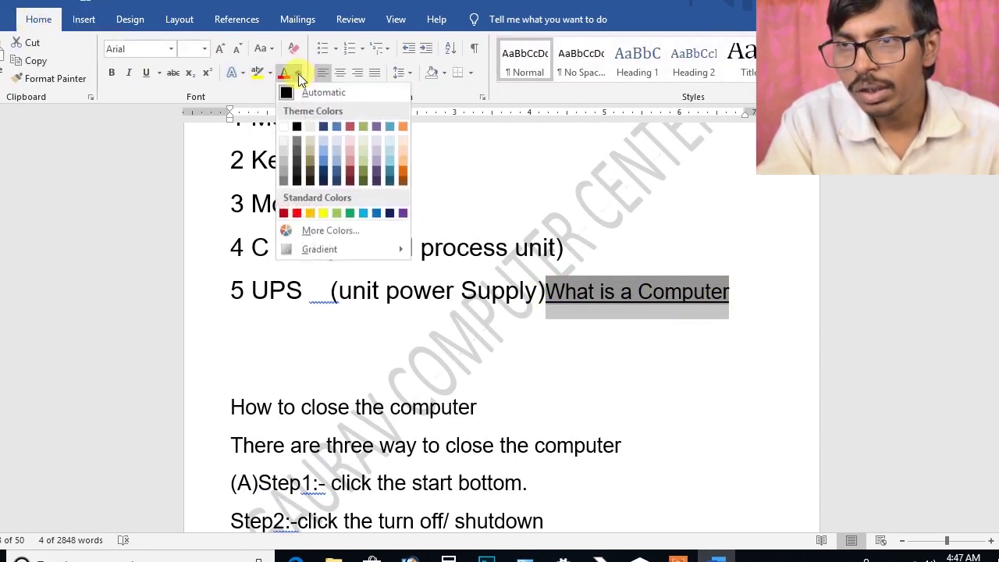
pyautogui.click(336, 213)
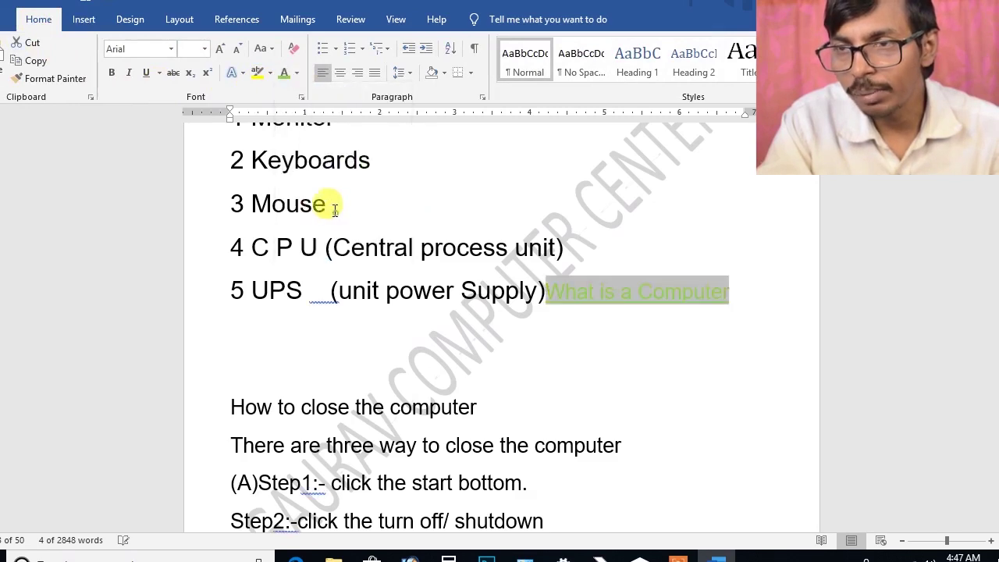
pyautogui.click(296, 73)
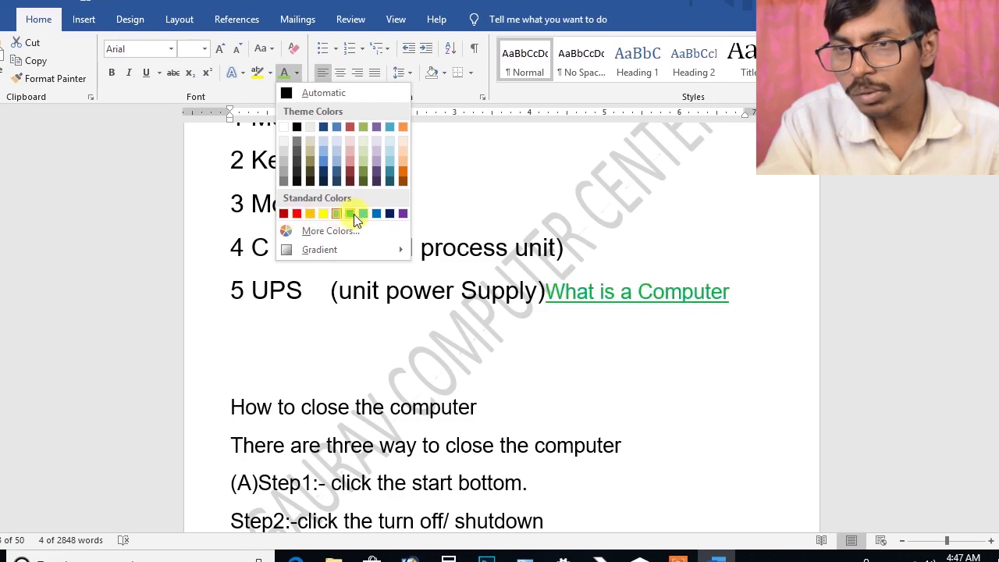
pyautogui.click(353, 216)
pyautogui.click(597, 324)
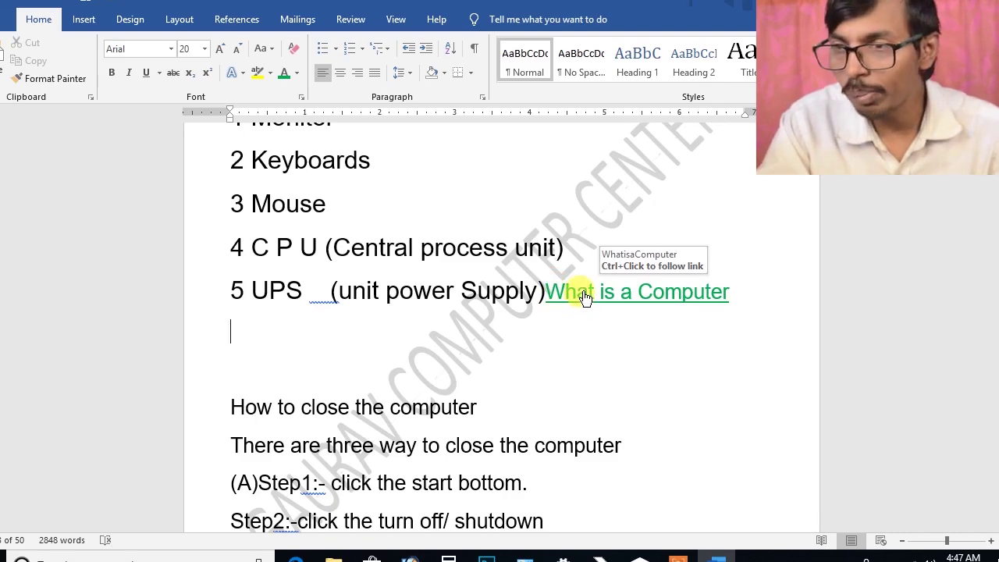
pyautogui.keyDown('ctrl'); pyautogui.click(586, 295); pyautogui.keyUp('ctrl')
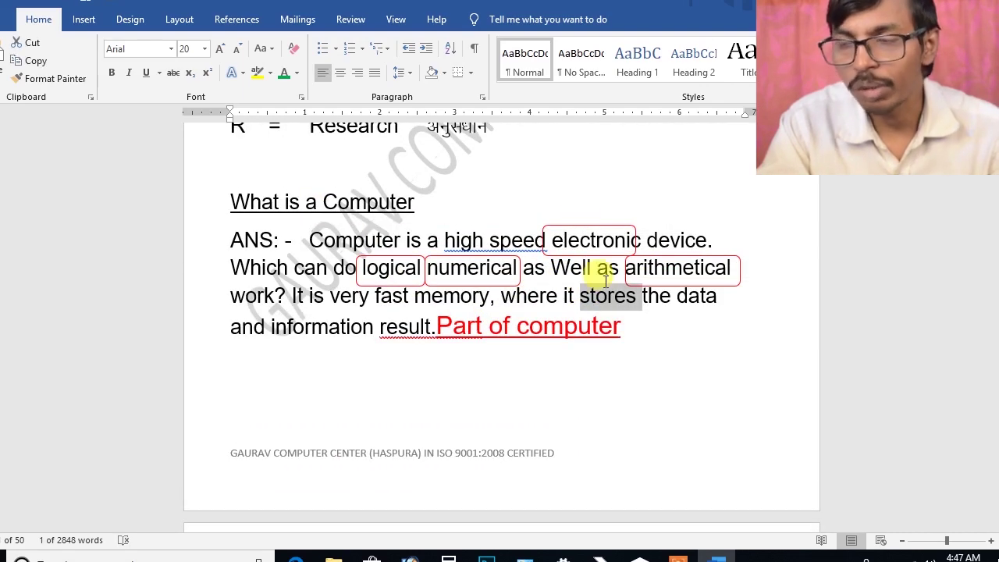
# Step: Scroll back down to the application list and place the cursor after 6 Media
pyautogui.scroll(-2, 598, 268)
pyautogui.scroll(-2, 597, 279)
pyautogui.scroll(-2, 572, 288)
pyautogui.scroll(-2, 572, 289)
pyautogui.scroll(-2, 557, 289)
pyautogui.scroll(-2, 562, 351)
pyautogui.scroll(-2, 523, 341)
pyautogui.scroll(-2, 515, 339)
pyautogui.scroll(-2, 515, 339)
pyautogui.scroll(-1, 519, 342)
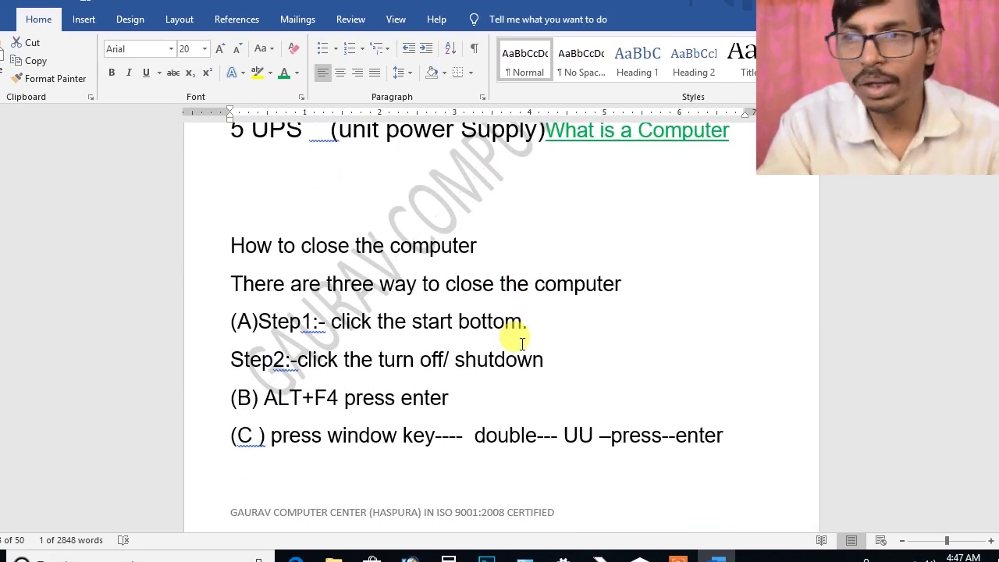
pyautogui.scroll(-2, 416, 307)
pyautogui.scroll(-1, 419, 316)
pyautogui.scroll(-2, 419, 316)
pyautogui.scroll(-2, 409, 305)
pyautogui.scroll(-2, 409, 306)
pyautogui.scroll(4, 420, 312)
pyautogui.scroll(5, 413, 308)
pyautogui.scroll(5, 413, 309)
pyautogui.scroll(5, 414, 309)
pyautogui.scroll(5, 411, 308)
pyautogui.scroll(3, 413, 306)
pyautogui.scroll(-3, 412, 323)
pyautogui.scroll(-2, 413, 326)
pyautogui.scroll(-3, 421, 328)
pyautogui.scroll(-3, 422, 328)
pyautogui.scroll(-1, 424, 328)
pyautogui.scroll(-2, 419, 323)
pyautogui.scroll(-2, 341, 354)
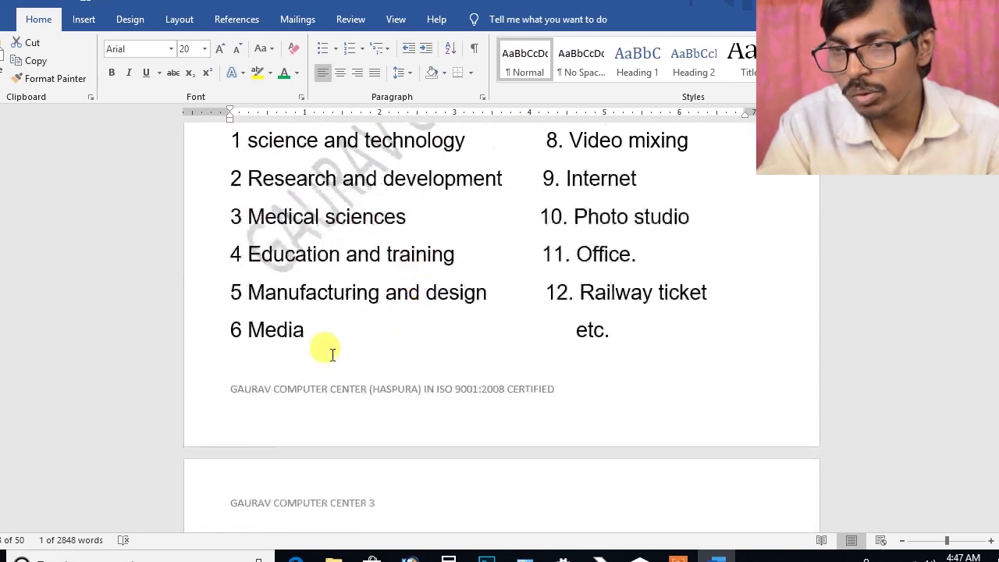
pyautogui.click(306, 328)
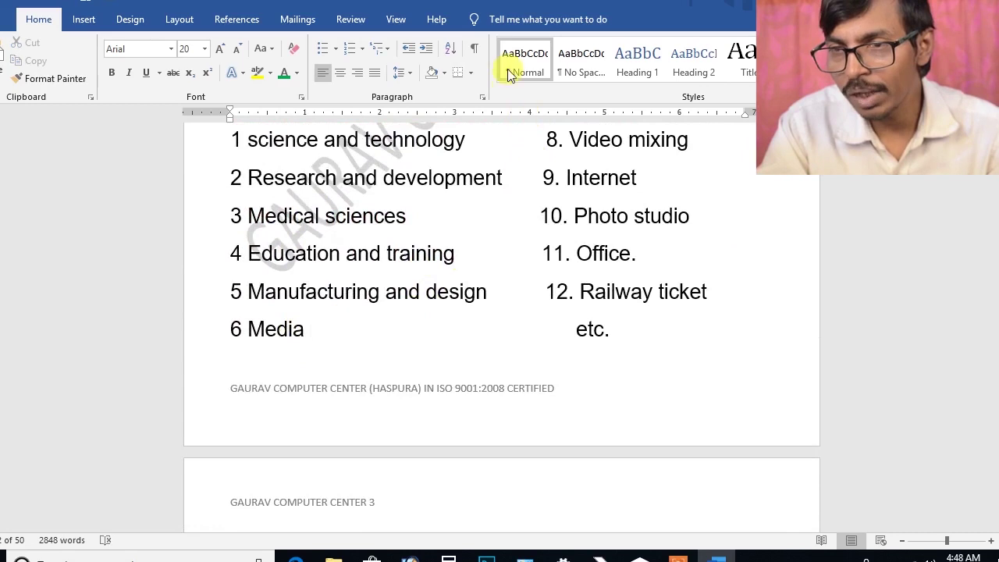
# Step: Insert a Bookmark cross-reference to IMPORTANTFATUREOFCOMPUTER after the 6 Media item
pyautogui.click(86, 19)
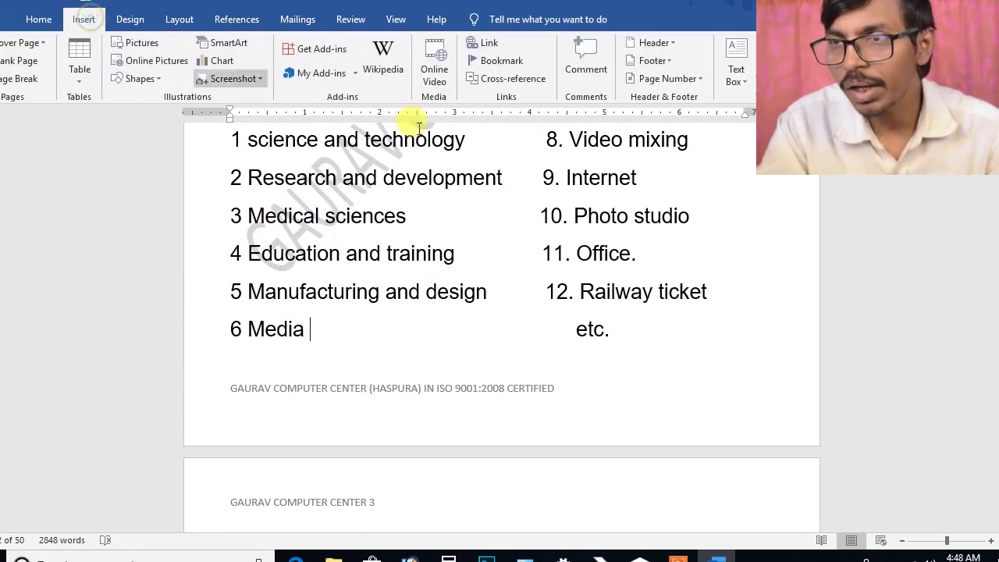
pyautogui.click(531, 80)
pyautogui.click(494, 171)
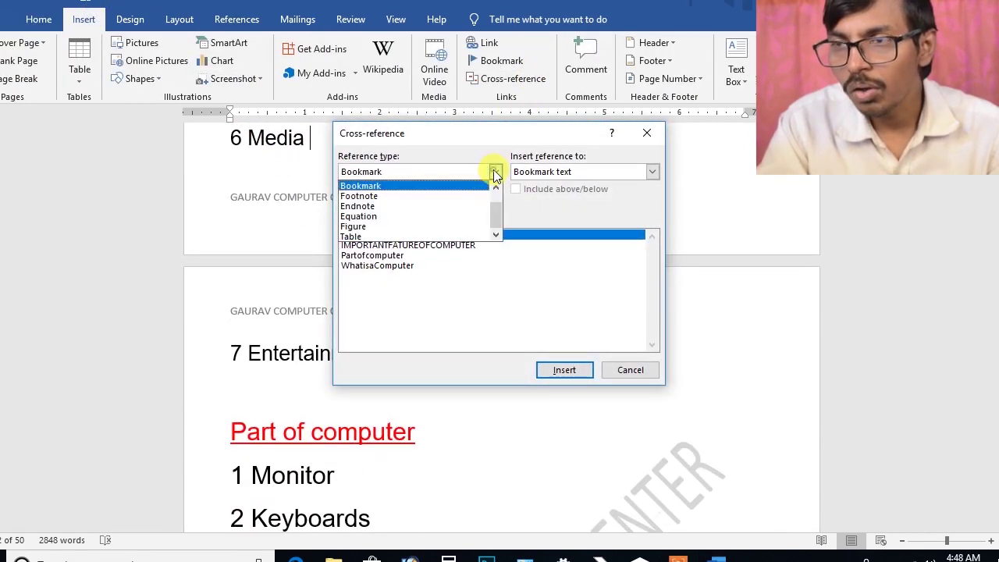
pyautogui.click(446, 287)
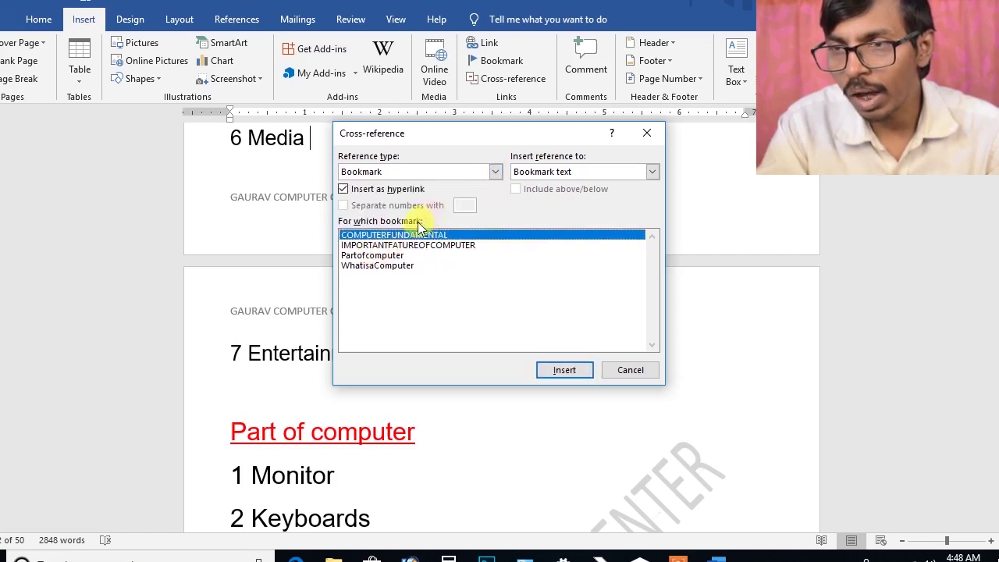
pyautogui.click(377, 247)
pyautogui.click(567, 369)
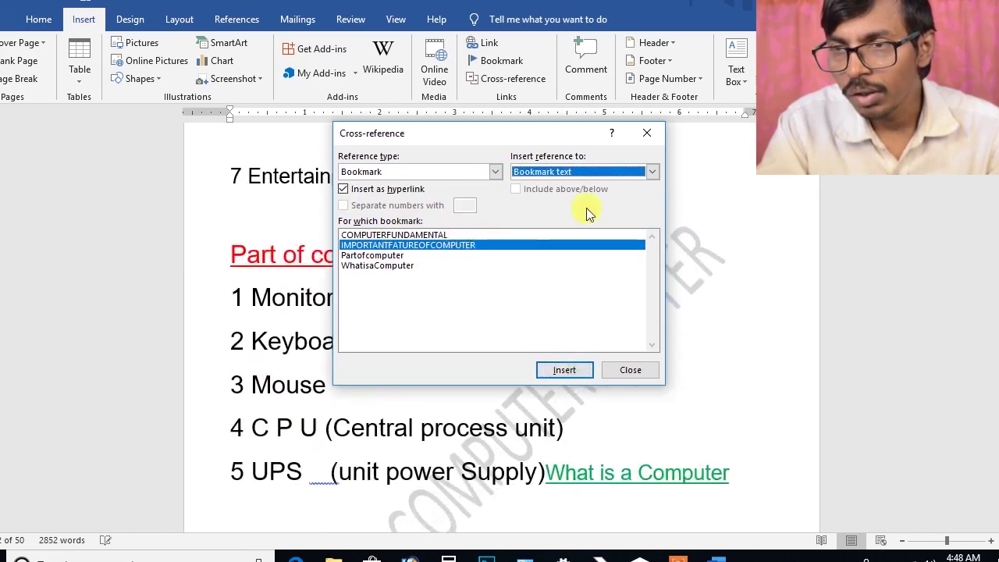
pyautogui.click(644, 137)
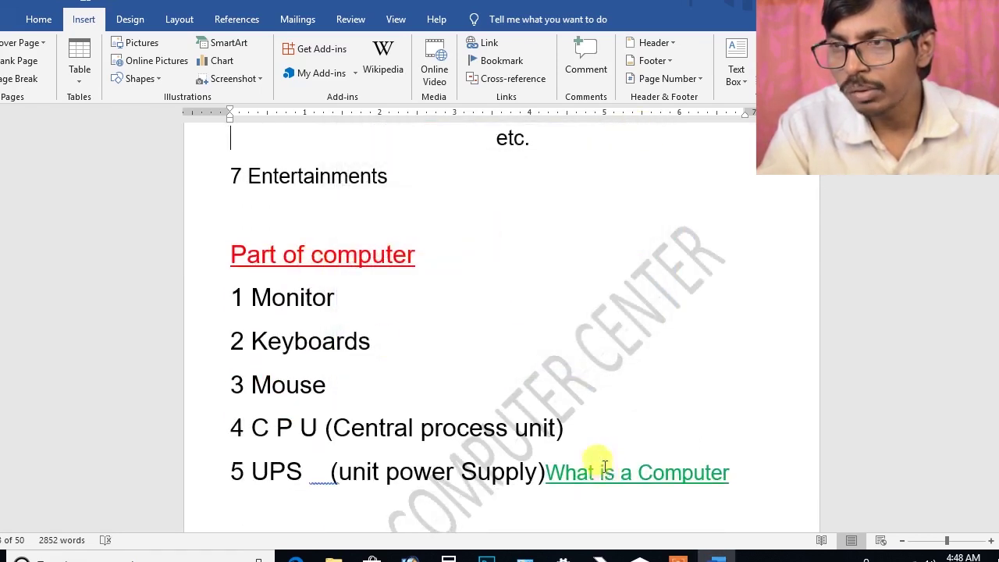
pyautogui.scroll(5, 341, 254)
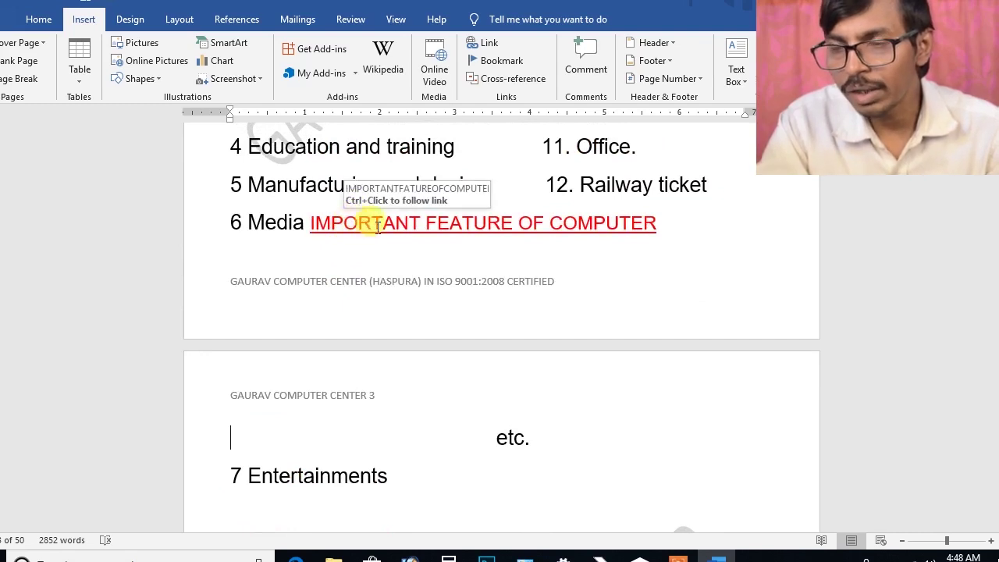
# Step: Follow the new link to the IMPORTANT FEATURE OF COMPUTER heading and click at its start
pyautogui.keyDown('ctrl'); pyautogui.click(380, 232); pyautogui.keyUp('ctrl')
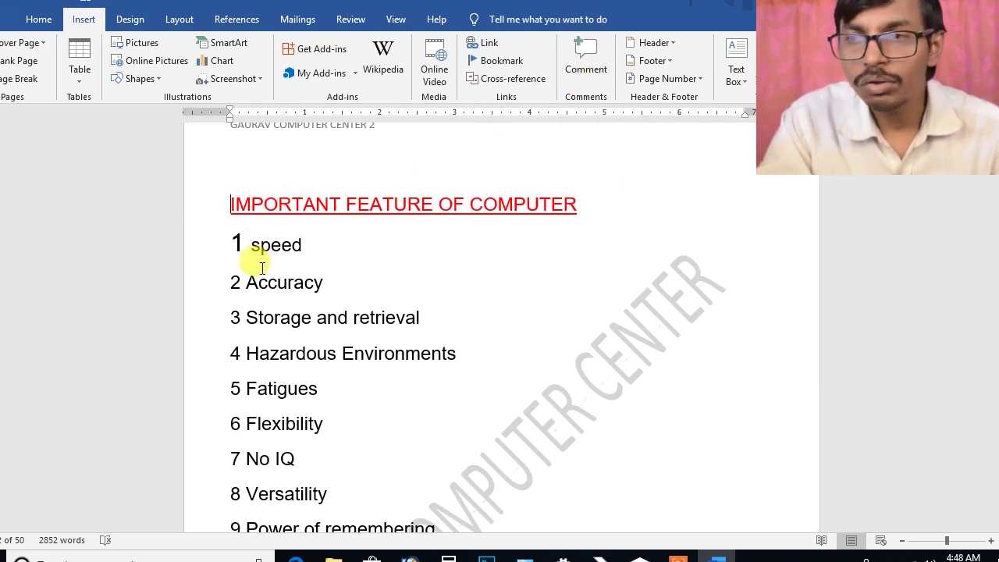
pyautogui.click(230, 205)
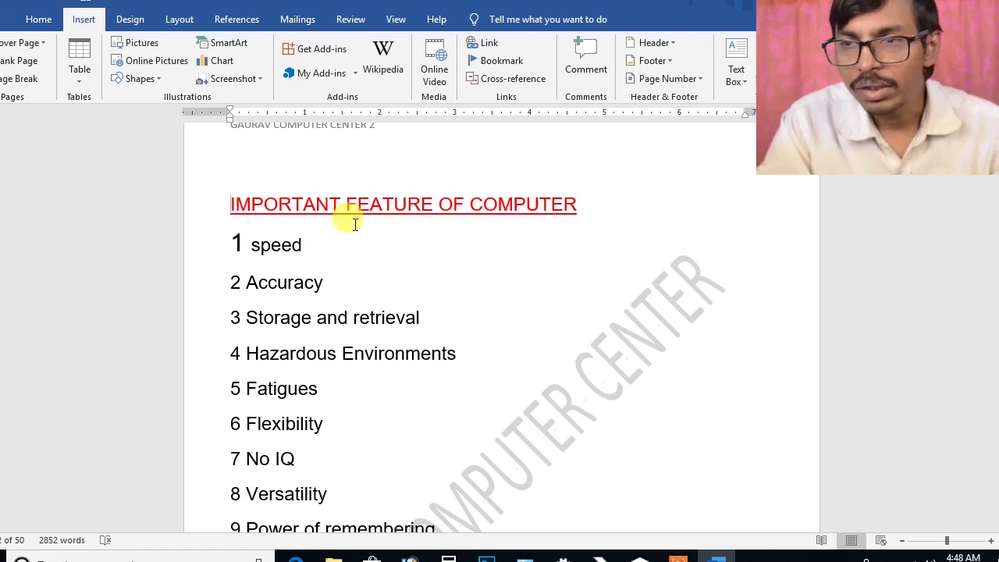
# Step: Scroll up toward the What is a Computer section on the first page
pyautogui.scroll(2, 356, 225)
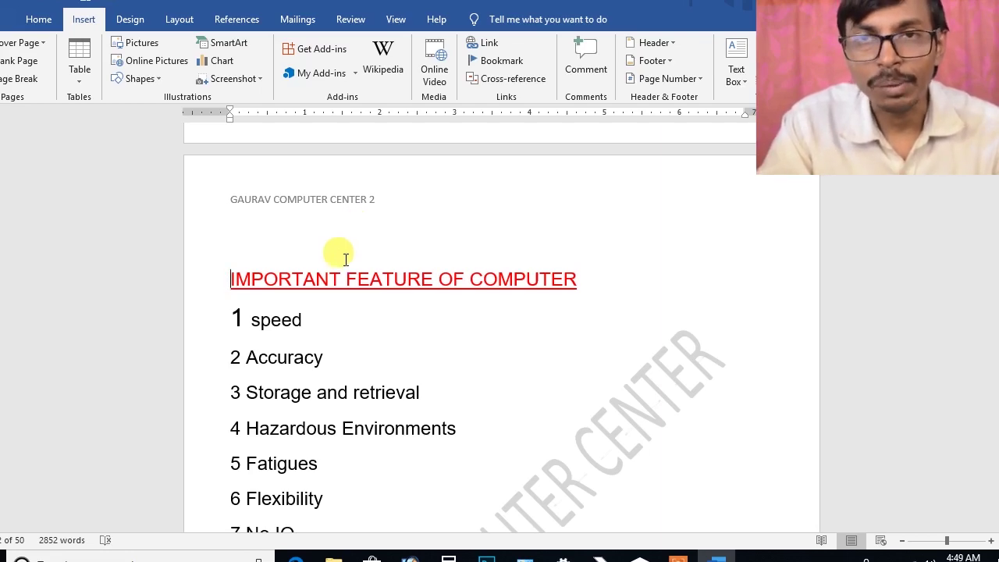
pyautogui.scroll(4, 344, 259)
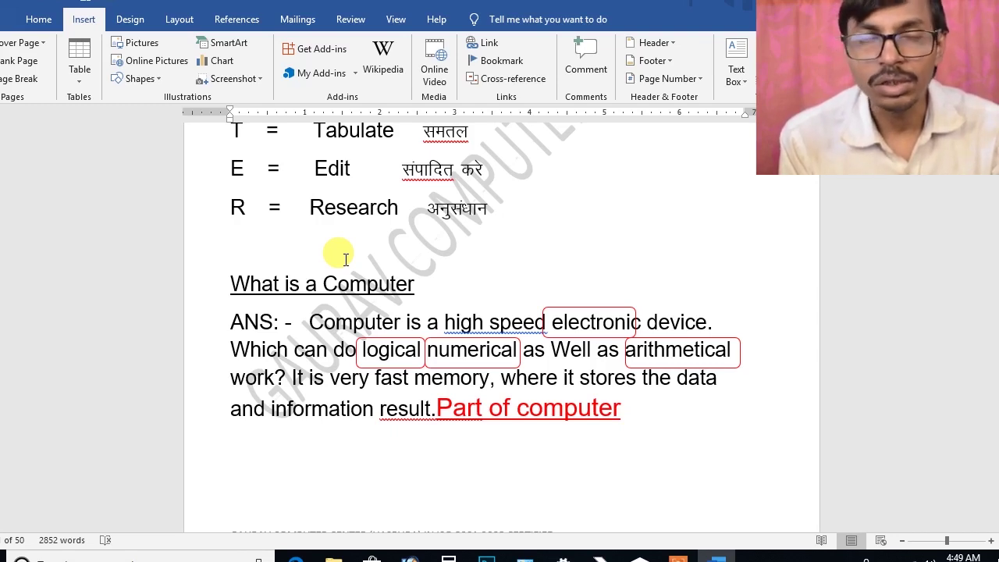
# Step: Insert a new comment on the COMPUTER FUNDAMENTAL heading
pyautogui.scroll(1, 345, 259)
pyautogui.scroll(5, 379, 237)
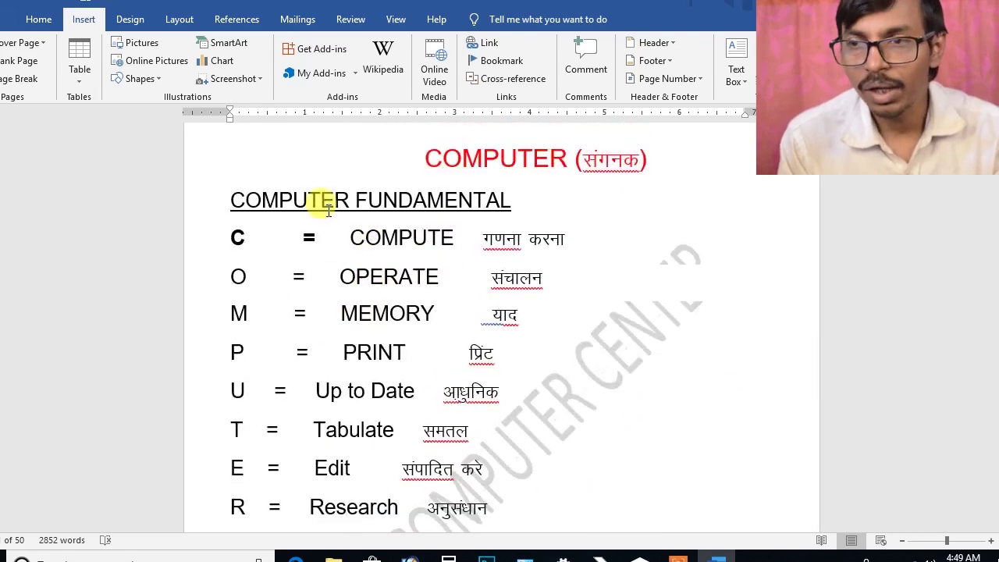
pyautogui.scroll(1, 263, 201)
pyautogui.scroll(-3, 289, 207)
pyautogui.scroll(3, 289, 211)
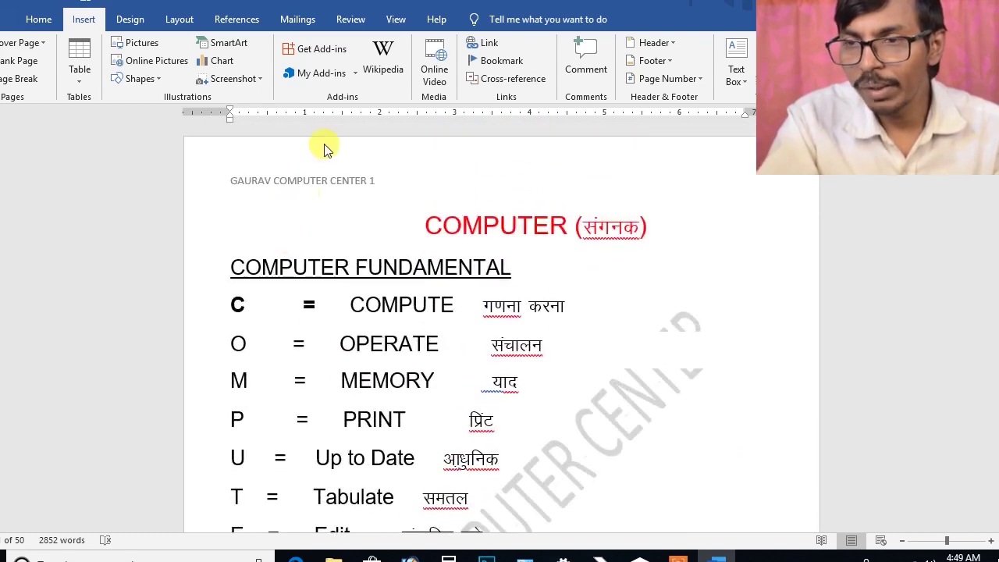
pyautogui.moveTo(233, 264); pyautogui.dragTo(512, 269)
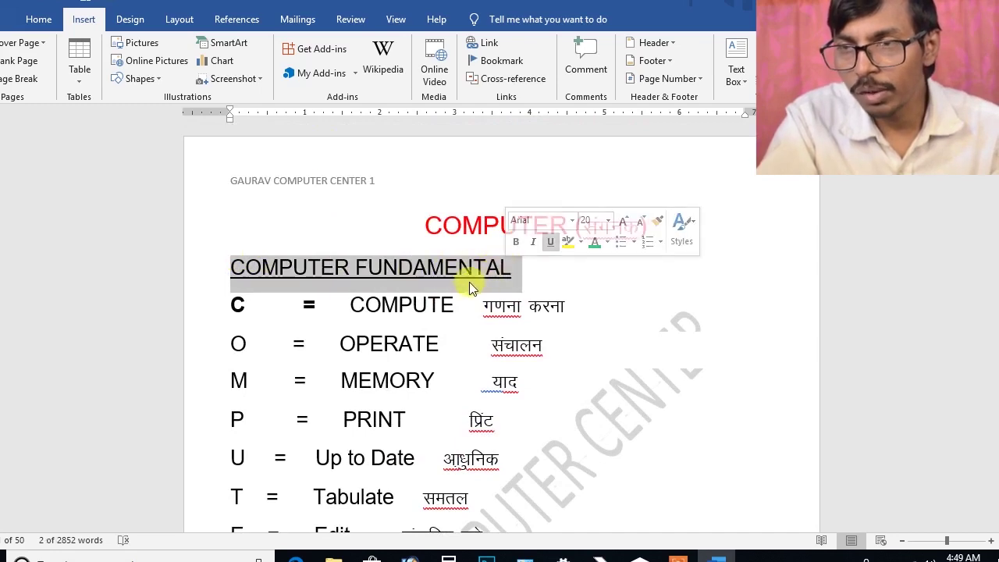
pyautogui.click(584, 74)
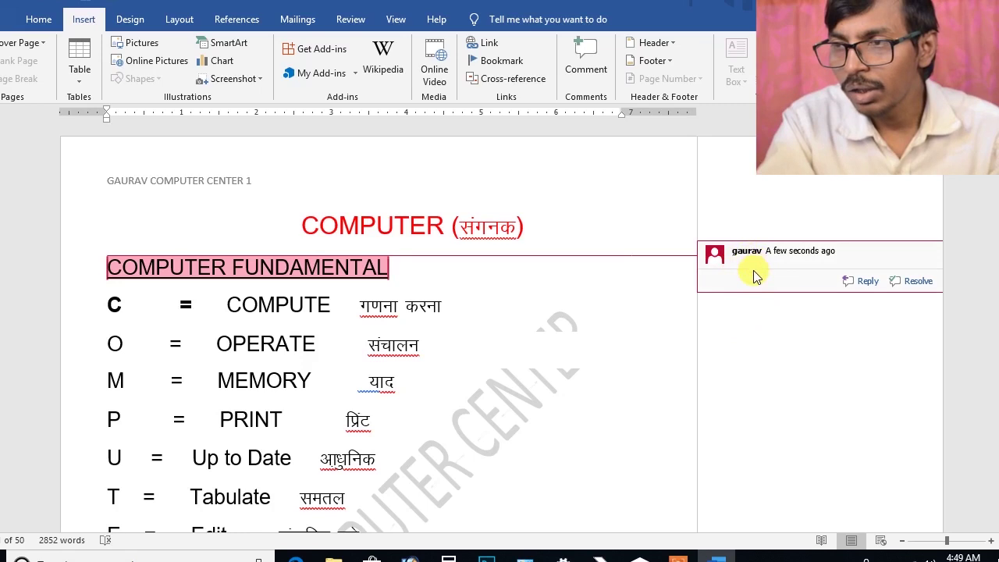
# Step: Type the comment's short note, correcting it and retyping it with a capital first letter
pyautogui.write('gaura')
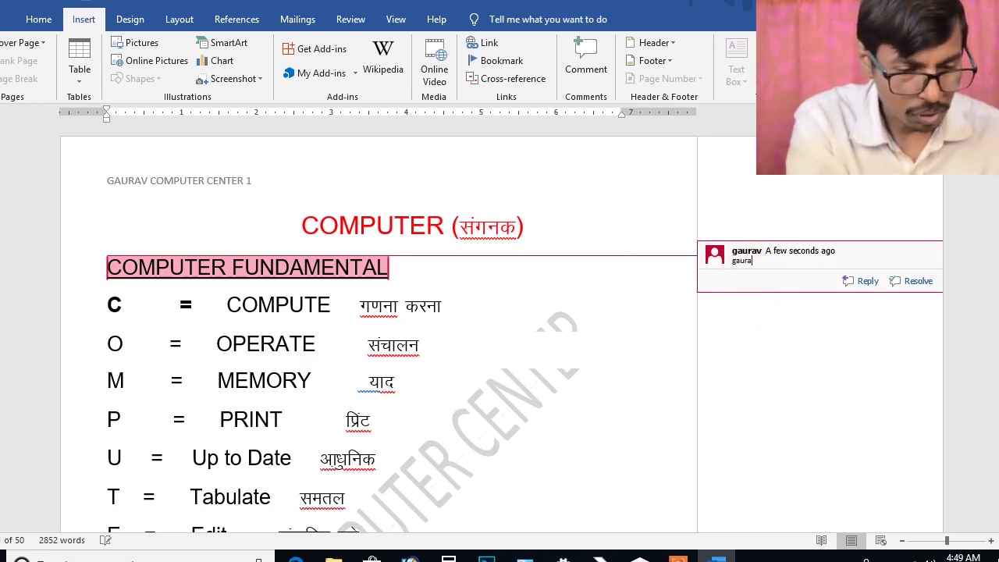
pyautogui.write('v c')
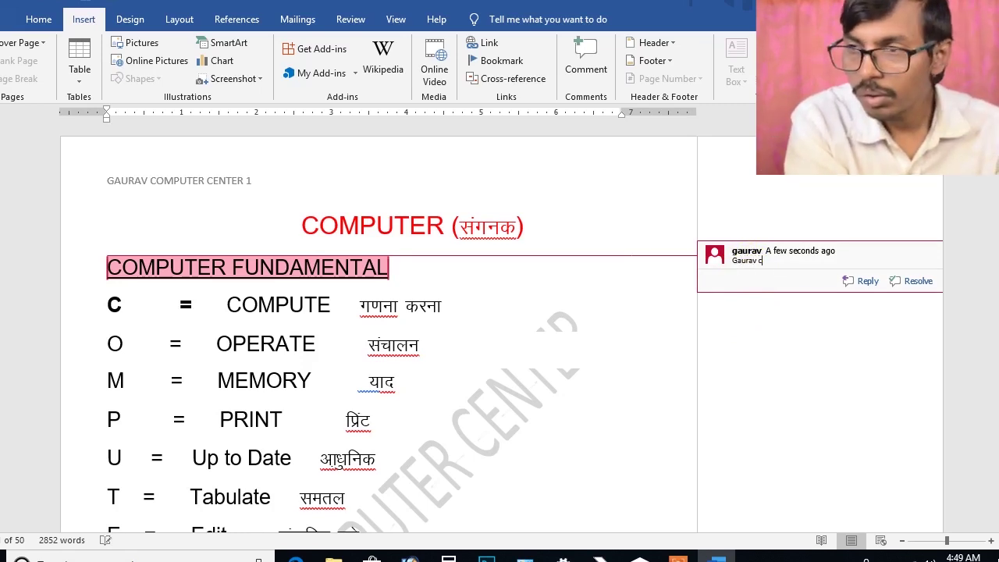
pyautogui.write('omputer')
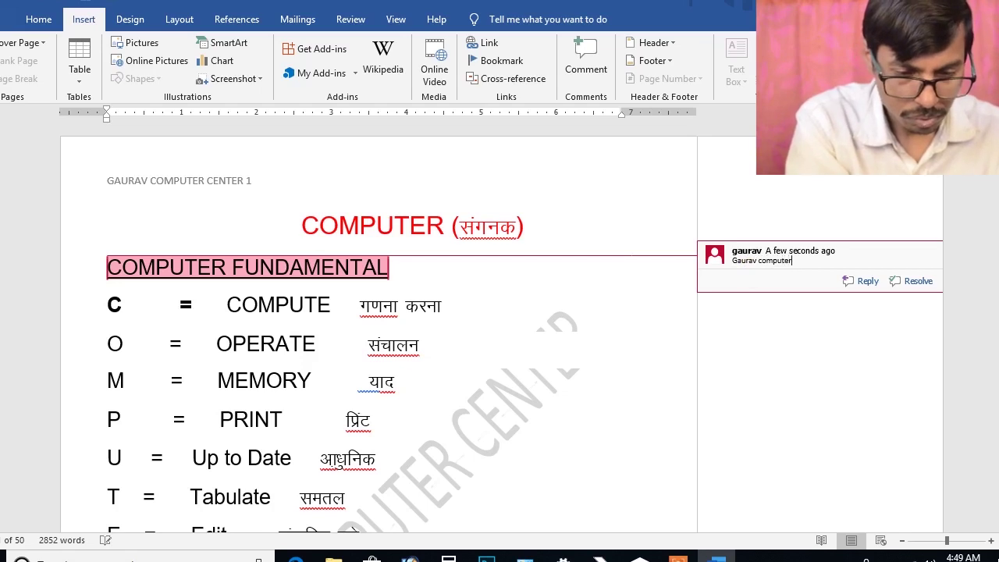
pyautogui.write(' gyan')
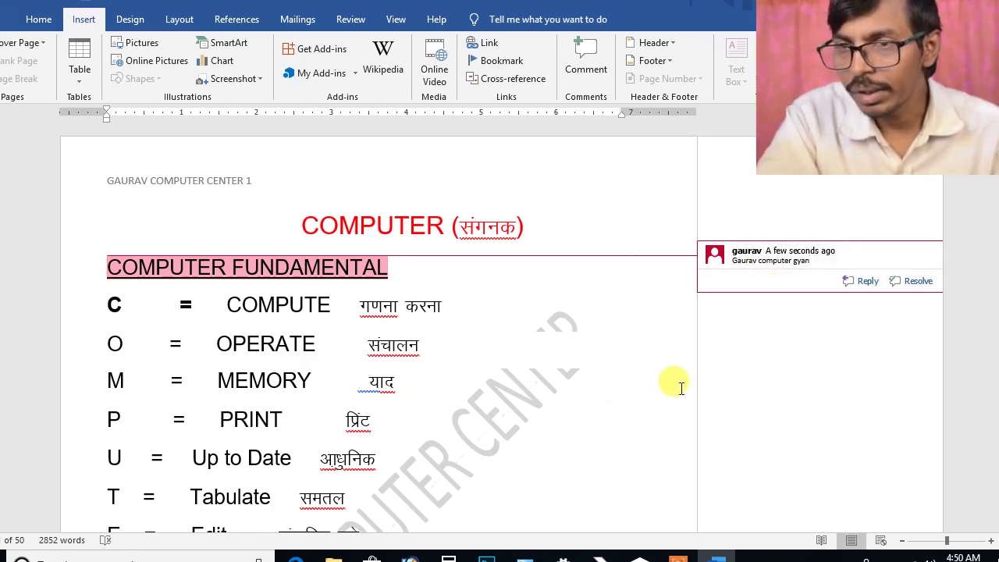
pyautogui.press('BackSpace')
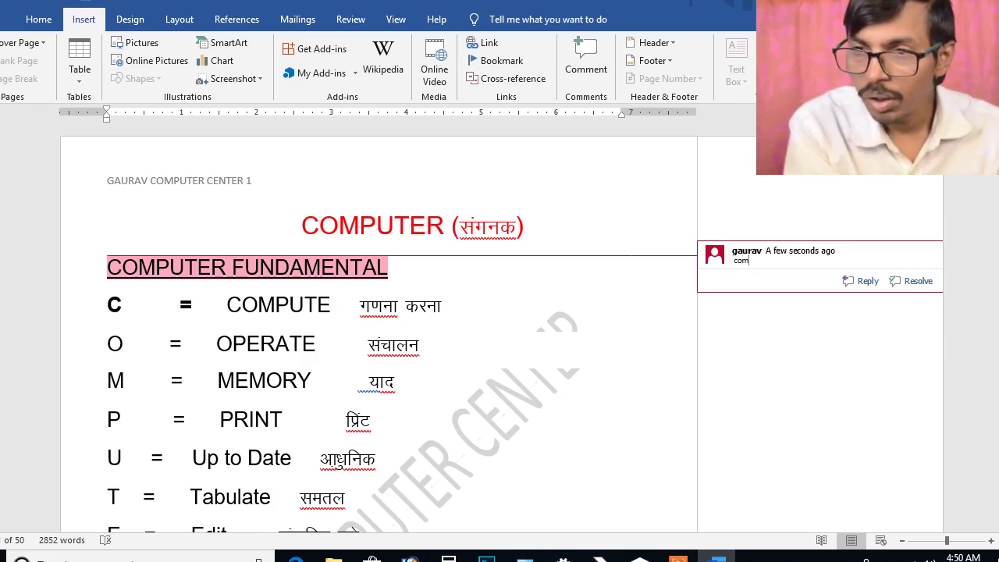
pyautogui.write('pute')
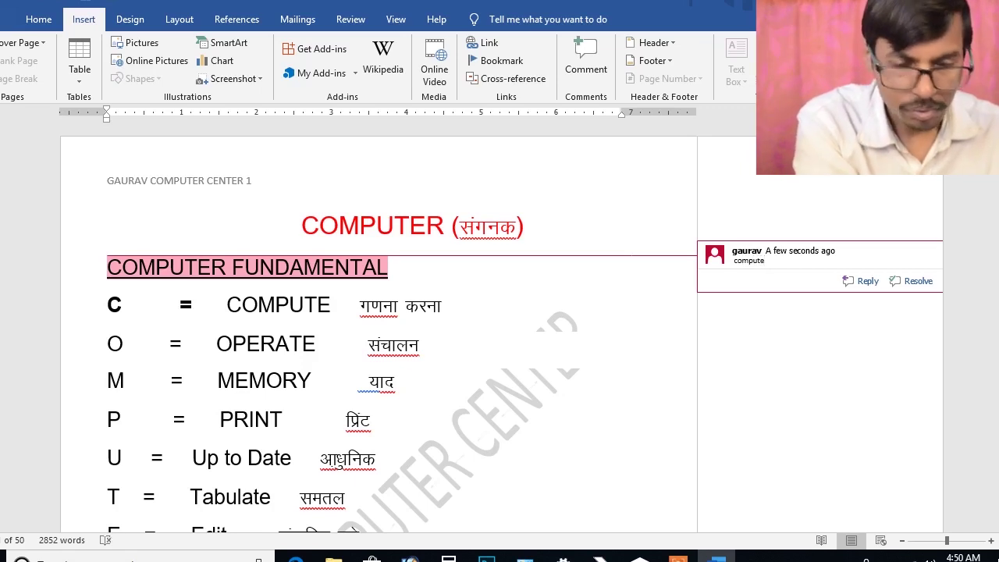
pyautogui.press('BackSpace')
pyautogui.press('BackSpace')
pyautogui.press('BackSpace')
pyautogui.press('BackSpace')
pyautogui.press('BackSpace')
pyautogui.press('BackSpace')
pyautogui.press('BackSpace')
pyautogui.write('Ga')
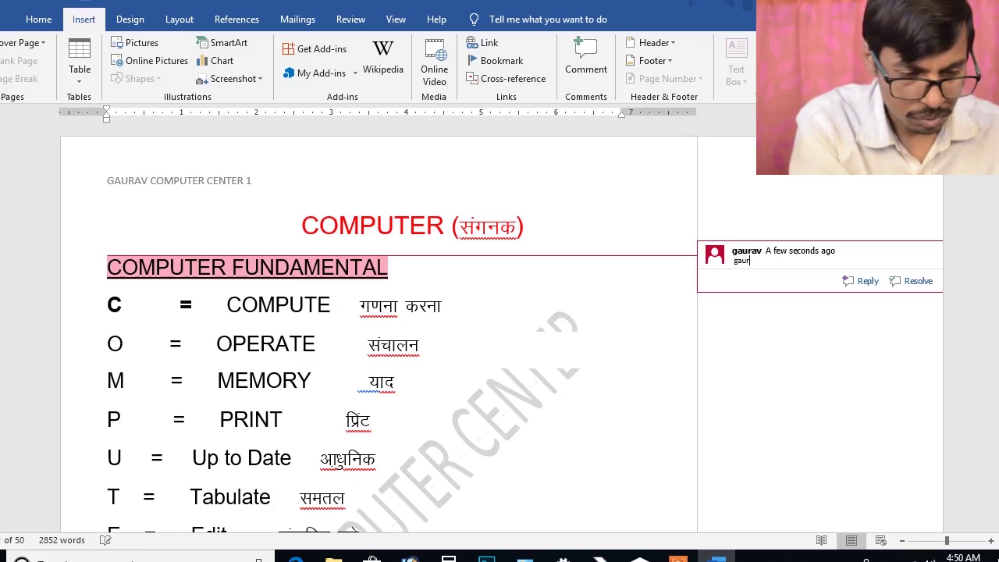
pyautogui.write('urav computer gyan')
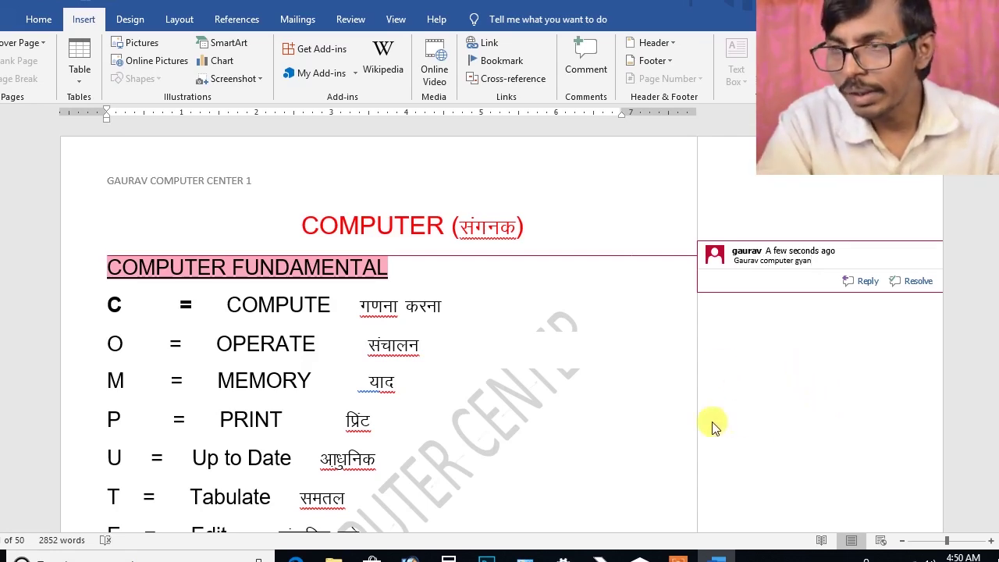
# Step: Add a comment to the IMPORTANT FEATURE OF COMPUTER heading
pyautogui.scroll(-3, 713, 423)
pyautogui.scroll(-3, 584, 419)
pyautogui.scroll(5, 580, 430)
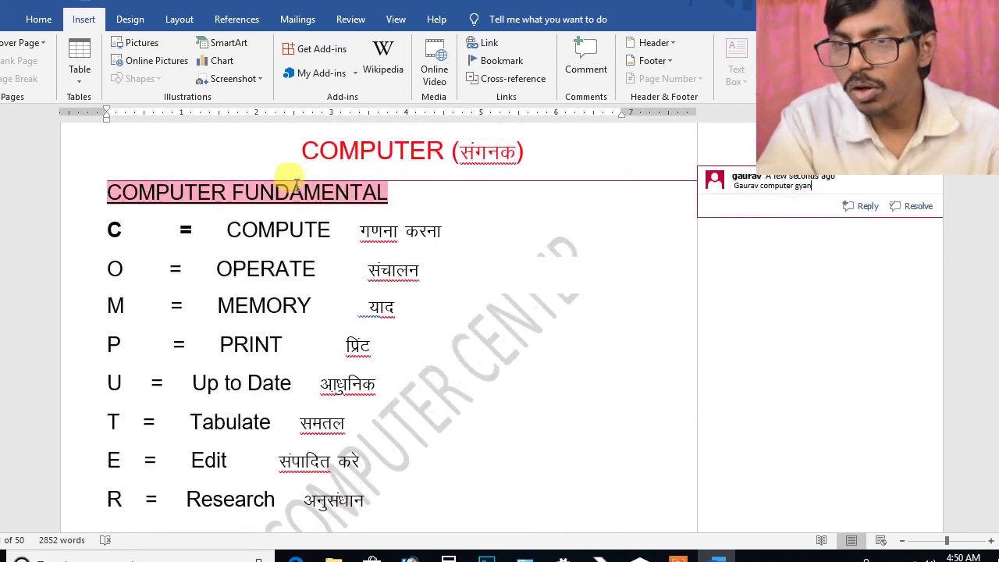
pyautogui.scroll(-5, 320, 234)
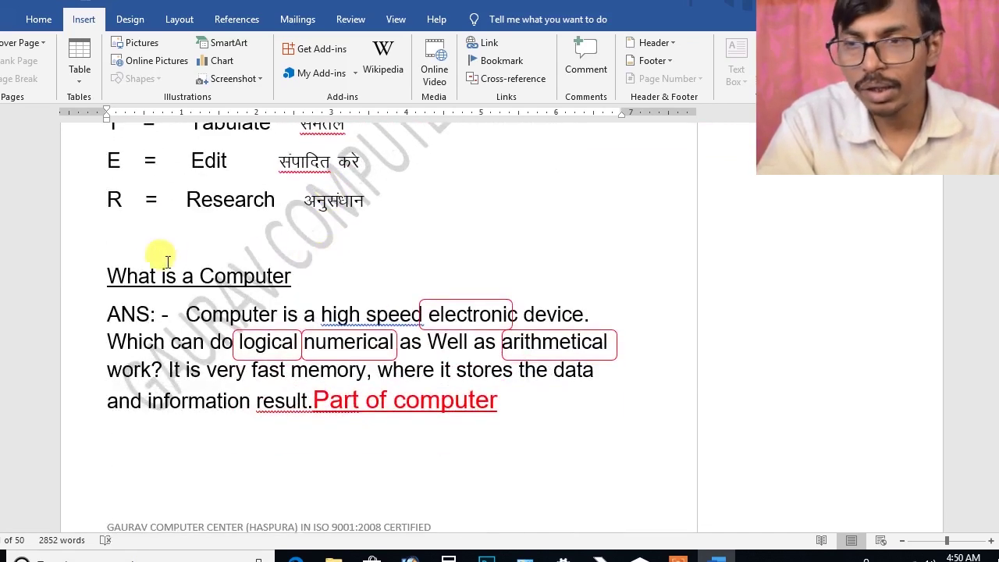
pyautogui.moveTo(106, 273); pyautogui.dragTo(246, 277)
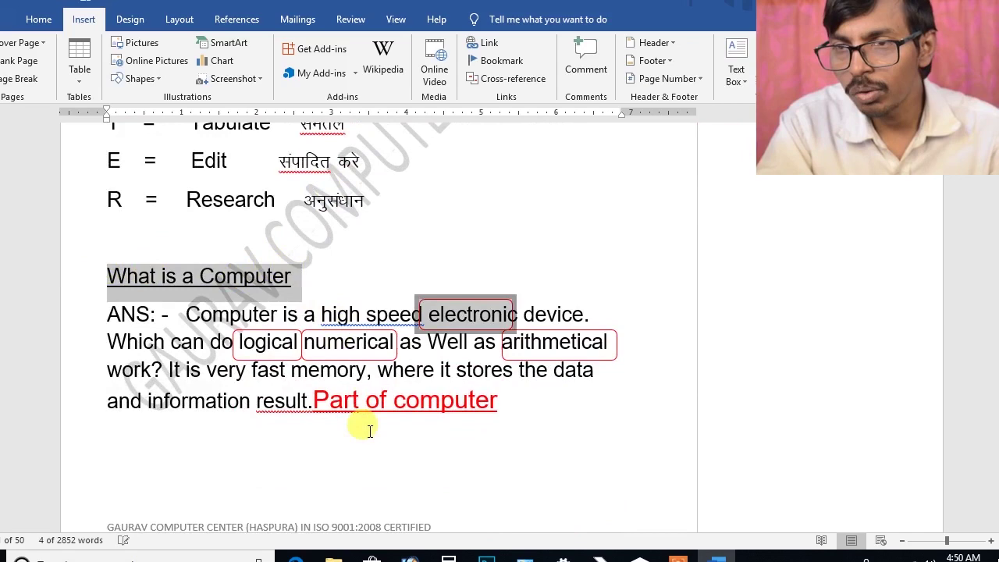
pyautogui.click(407, 488)
pyautogui.scroll(-5, 369, 415)
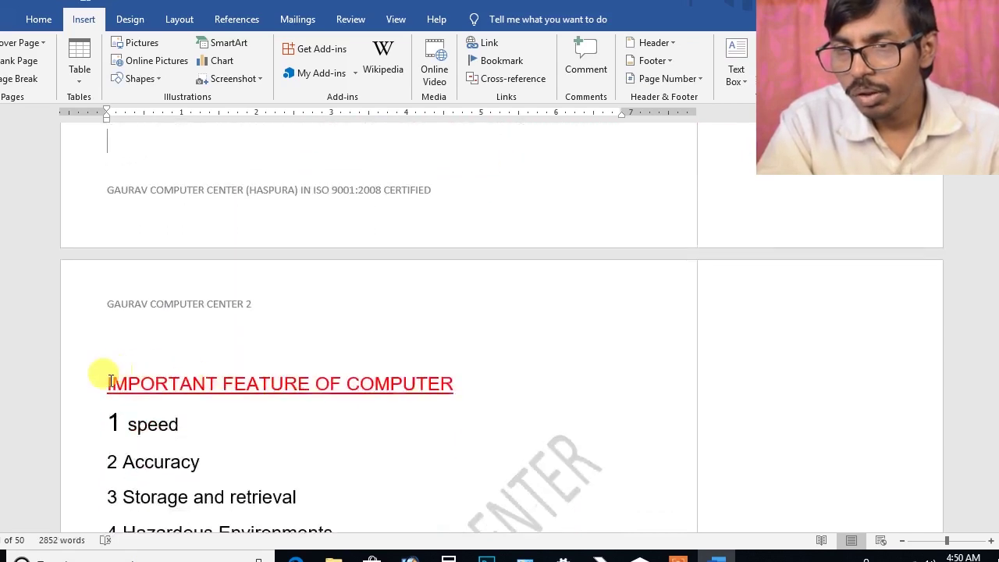
pyautogui.moveTo(108, 382); pyautogui.dragTo(452, 384)
pyautogui.click(585, 54)
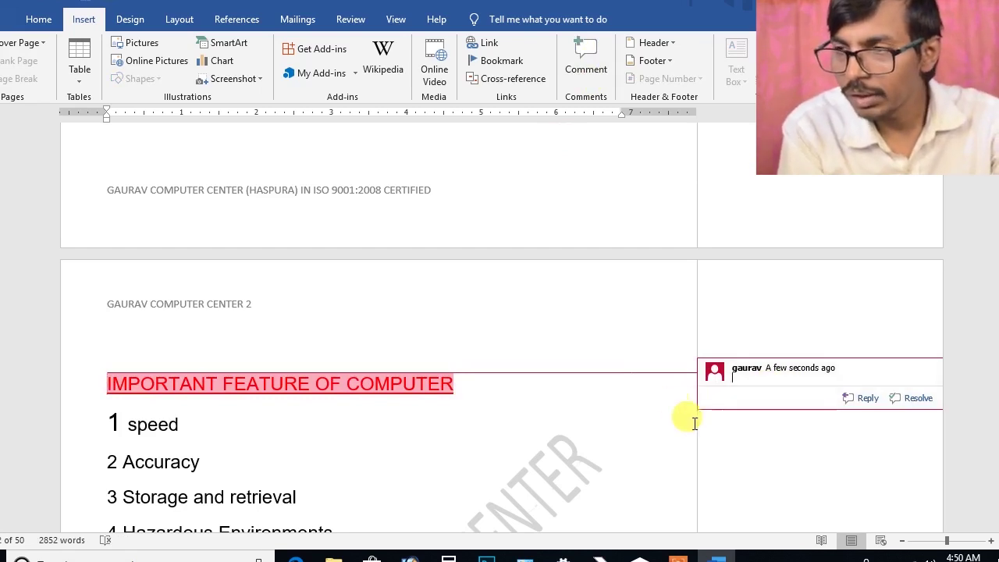
# Step: Add a comment to the Part of computer heading further down the document
pyautogui.scroll(-1, 543, 394)
pyautogui.scroll(-3, 542, 394)
pyautogui.scroll(-5, 480, 375)
pyautogui.scroll(-2, 401, 362)
pyautogui.scroll(-3, 290, 379)
pyautogui.scroll(-5, 293, 393)
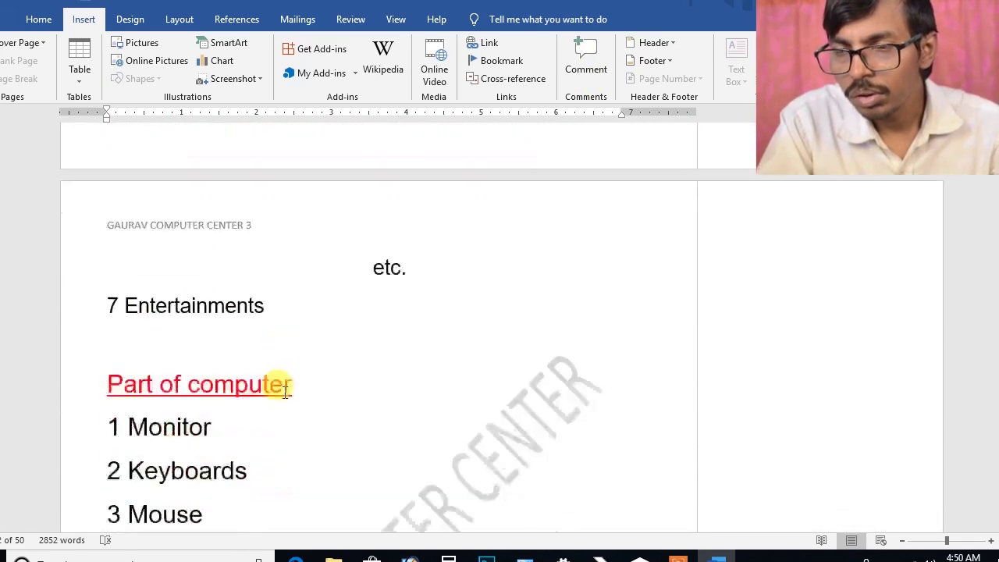
pyautogui.scroll(-1, 286, 390)
pyautogui.moveTo(121, 363); pyautogui.dragTo(292, 361)
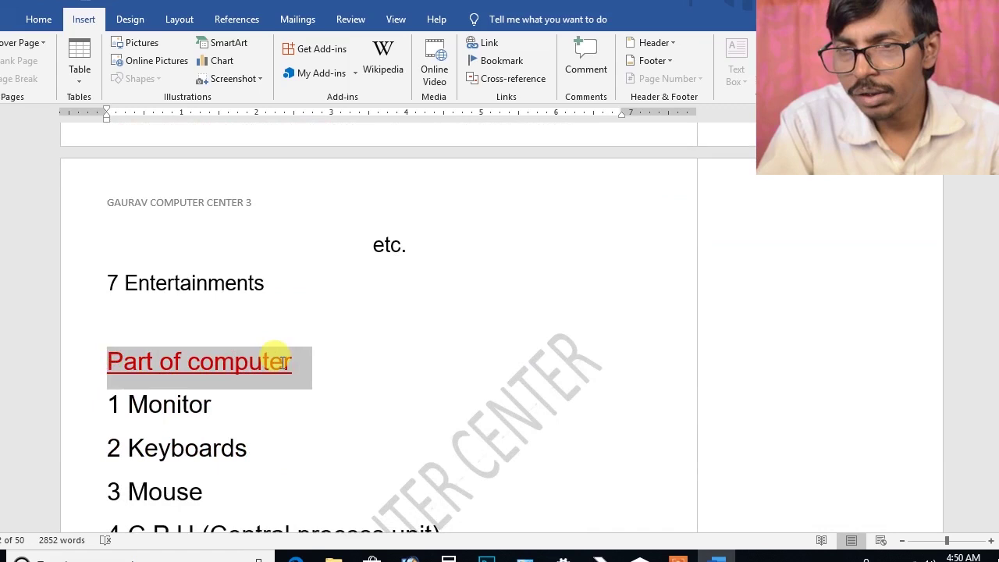
pyautogui.click(585, 70)
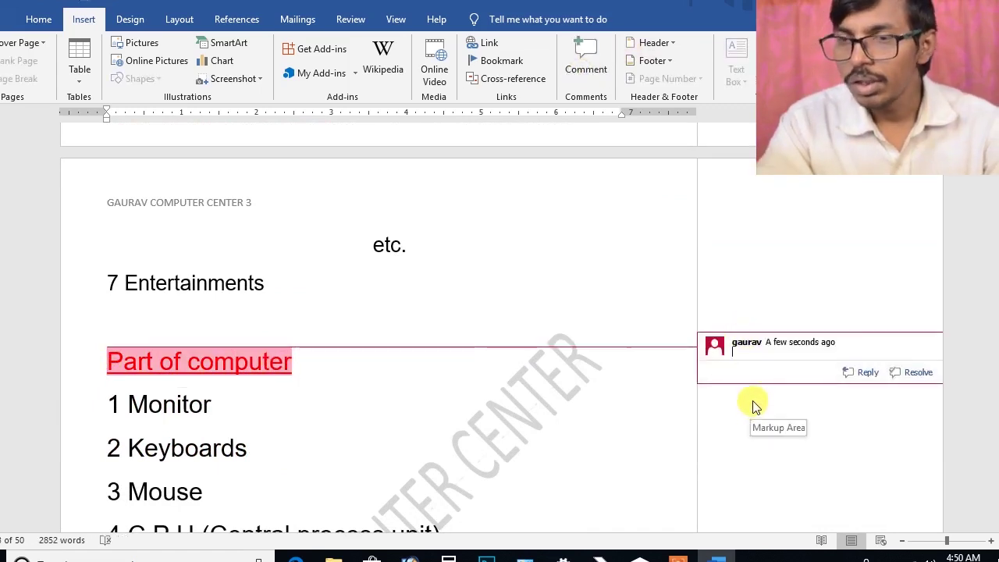
pyautogui.scroll(3, 758, 419)
pyautogui.scroll(7, 760, 421)
pyautogui.scroll(8, 758, 422)
pyautogui.scroll(5, 758, 422)
pyautogui.scroll(5, 758, 422)
pyautogui.scroll(4, 758, 421)
pyautogui.scroll(2, 758, 422)
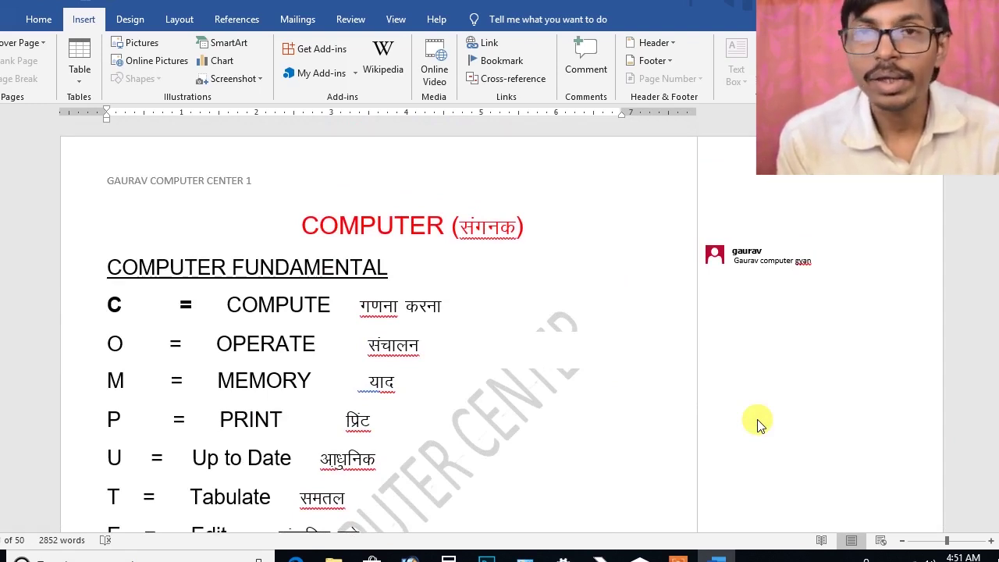
pyautogui.scroll(-2, 635, 253)
pyautogui.scroll(-3, 647, 252)
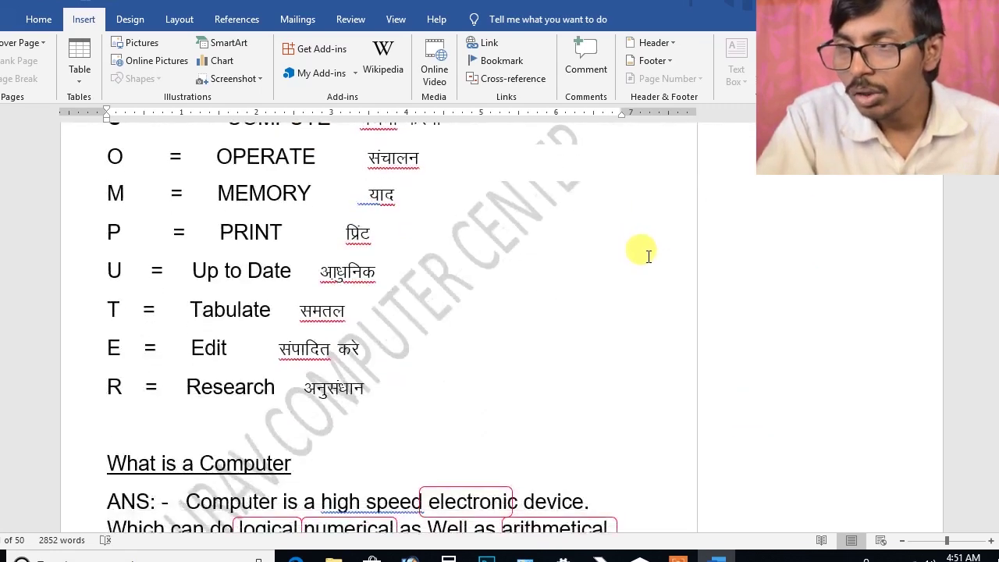
# Step: Step from the COMPUTER FUNDAMENTAL comment to the next comment and back again
pyautogui.scroll(4, 643, 252)
pyautogui.click(724, 245)
pyautogui.rightClick(717, 223)
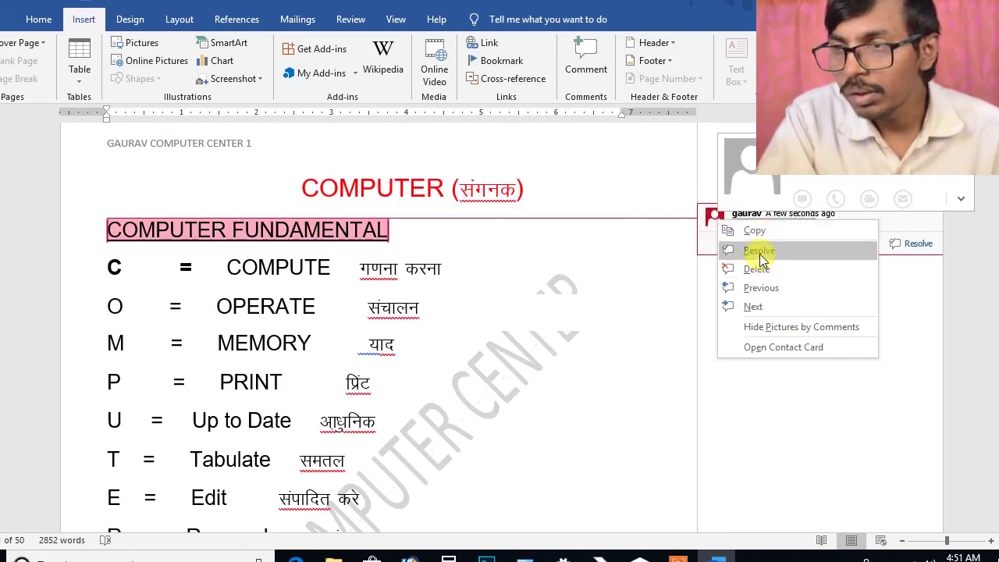
pyautogui.click(755, 307)
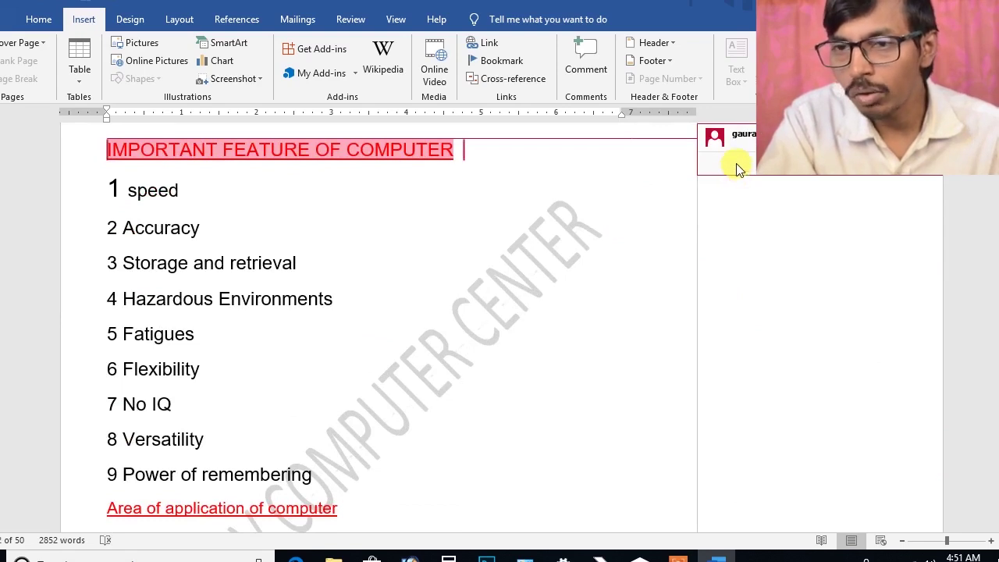
pyautogui.rightClick(719, 143)
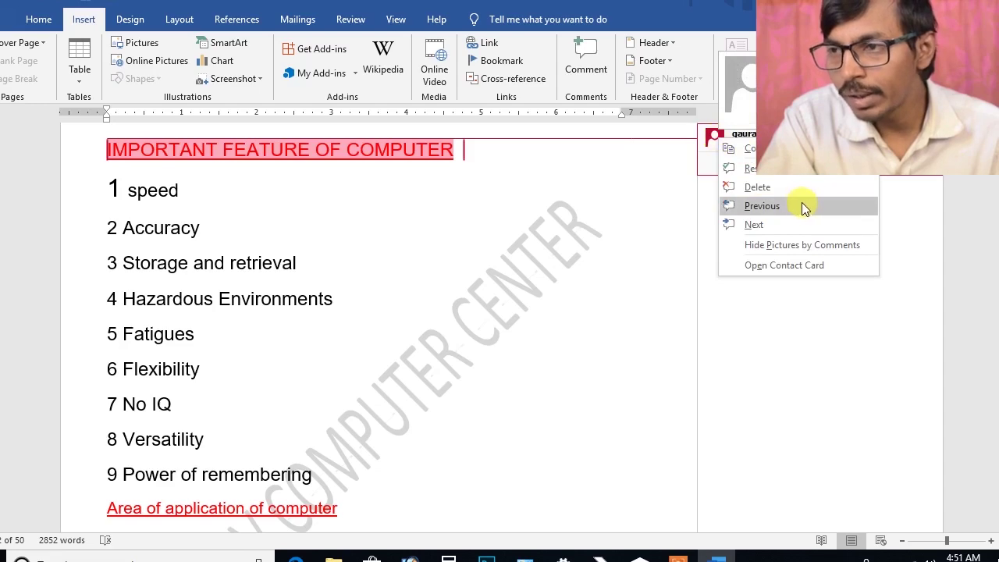
pyautogui.click(774, 205)
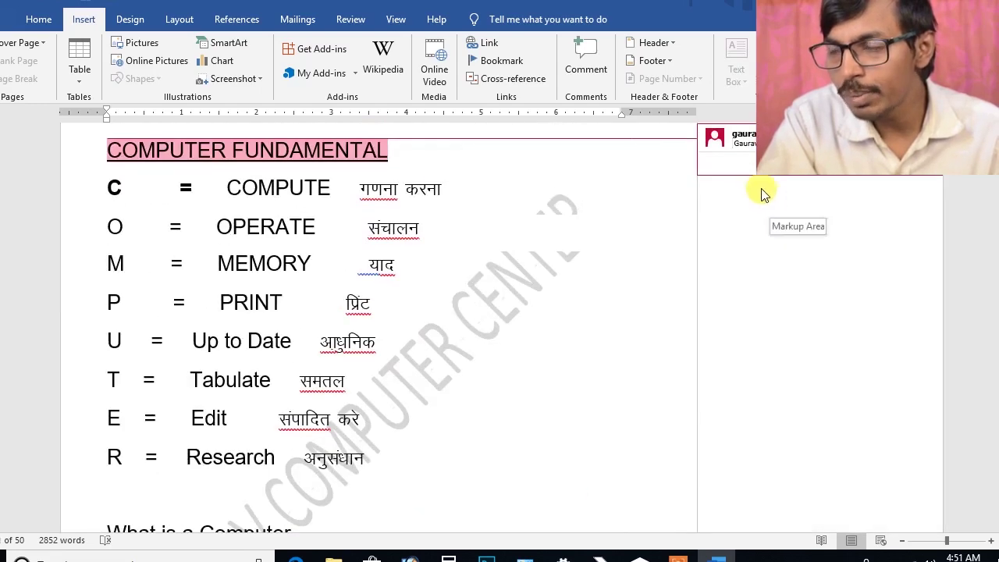
# Step: Mark the COMPUTER FUNDAMENTAL comment as resolved
pyautogui.moveTo(720, 140)
pyautogui.rightClick(719, 143)
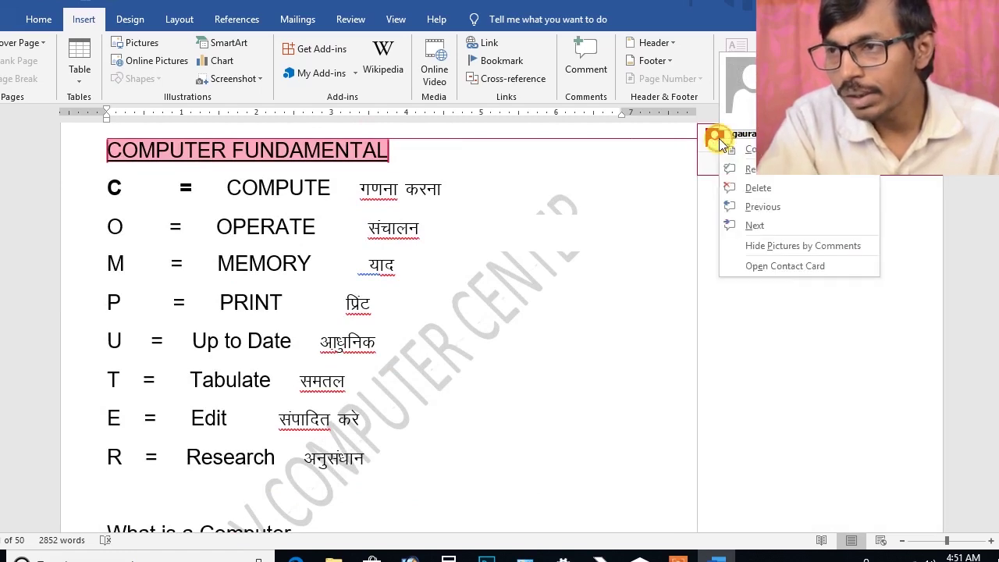
pyautogui.click(753, 169)
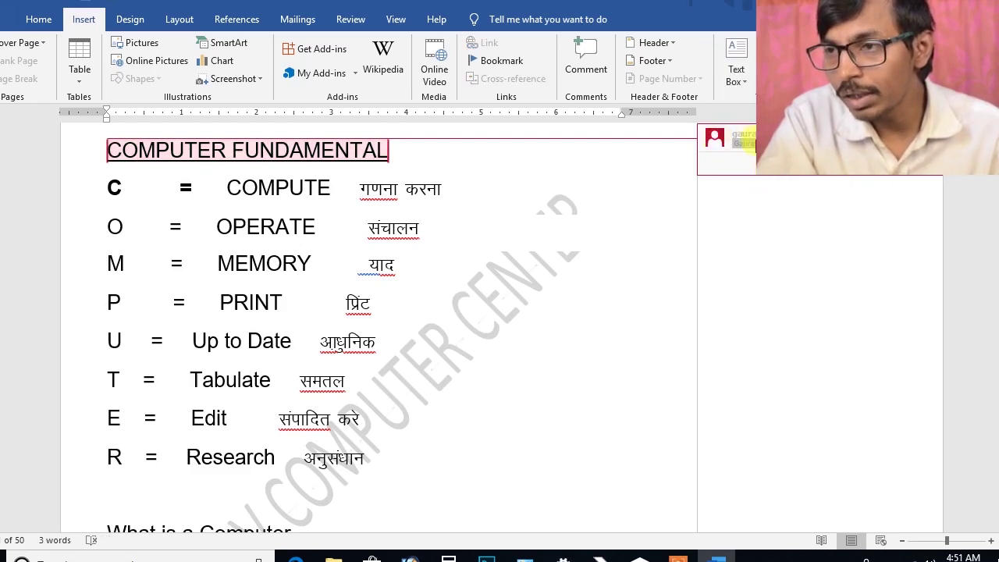
# Step: Reopen the resolved COMPUTER FUNDAMENTAL comment and return to the document text
pyautogui.rightClick(711, 138)
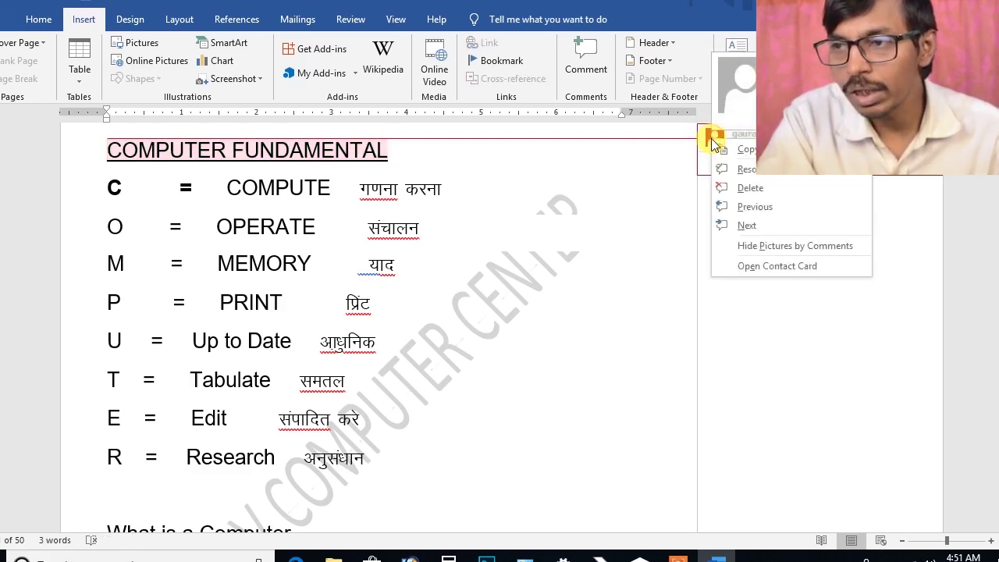
pyautogui.scroll(3, 597, 313)
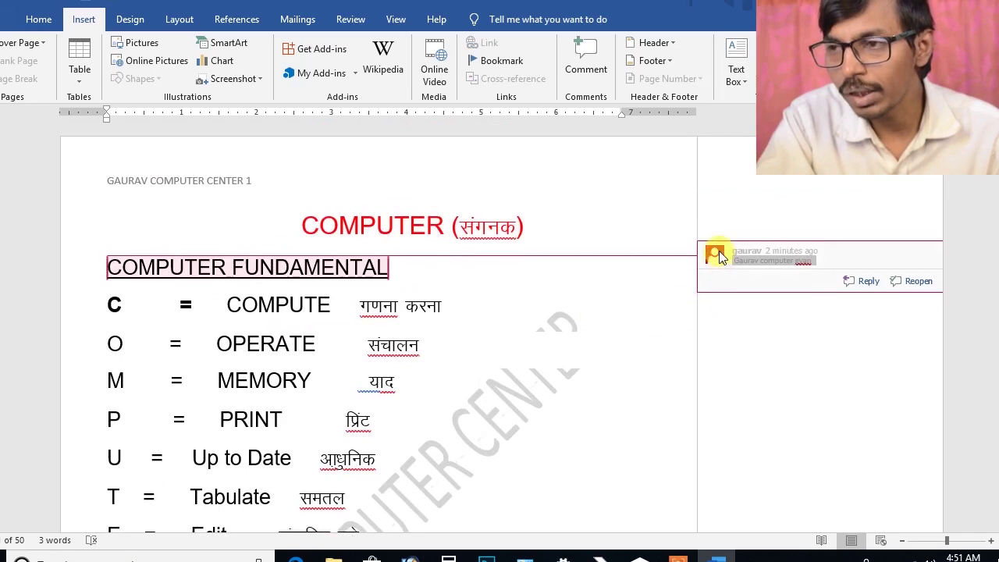
pyautogui.moveTo(717, 254)
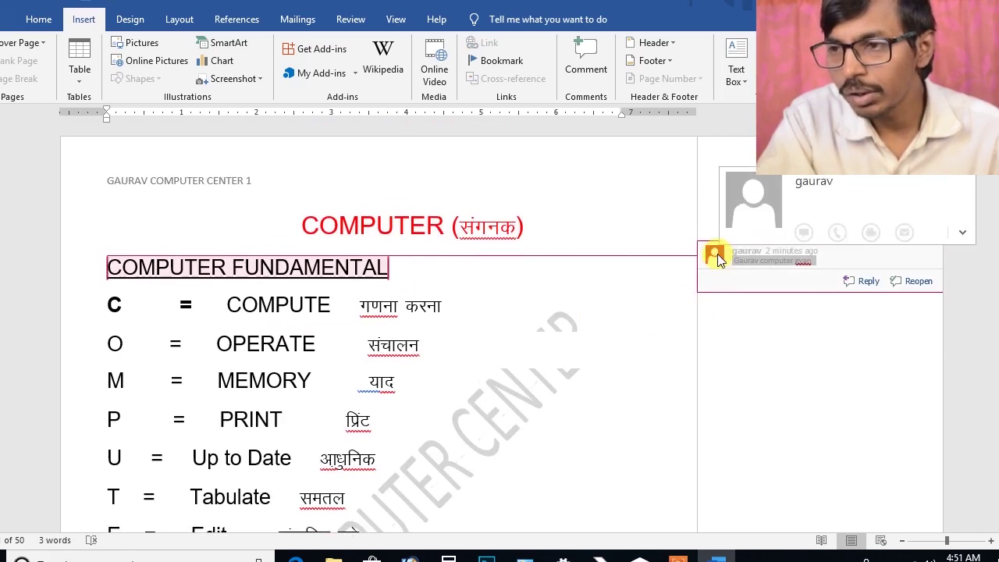
pyautogui.rightClick(720, 255)
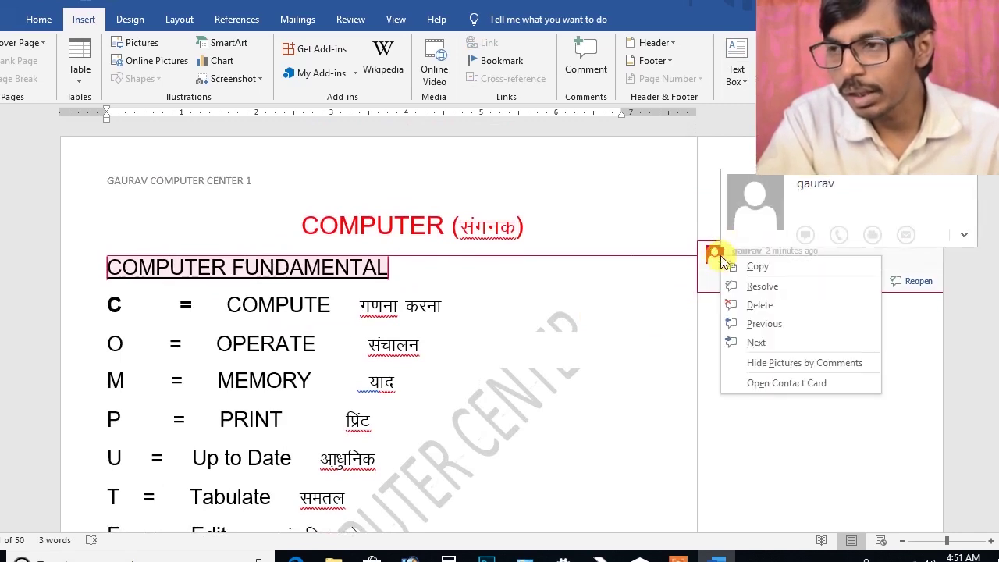
pyautogui.click(773, 286)
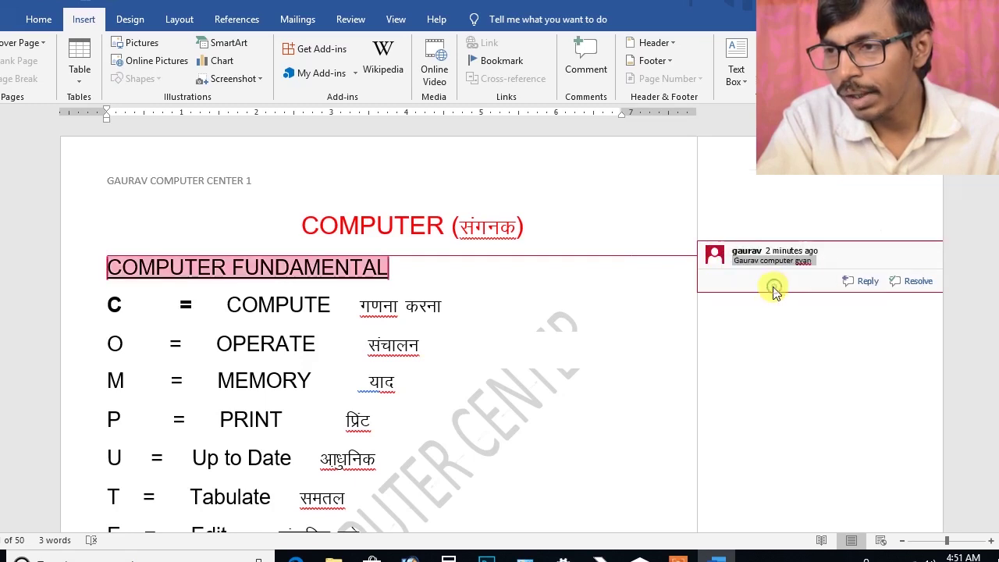
pyautogui.click(535, 304)
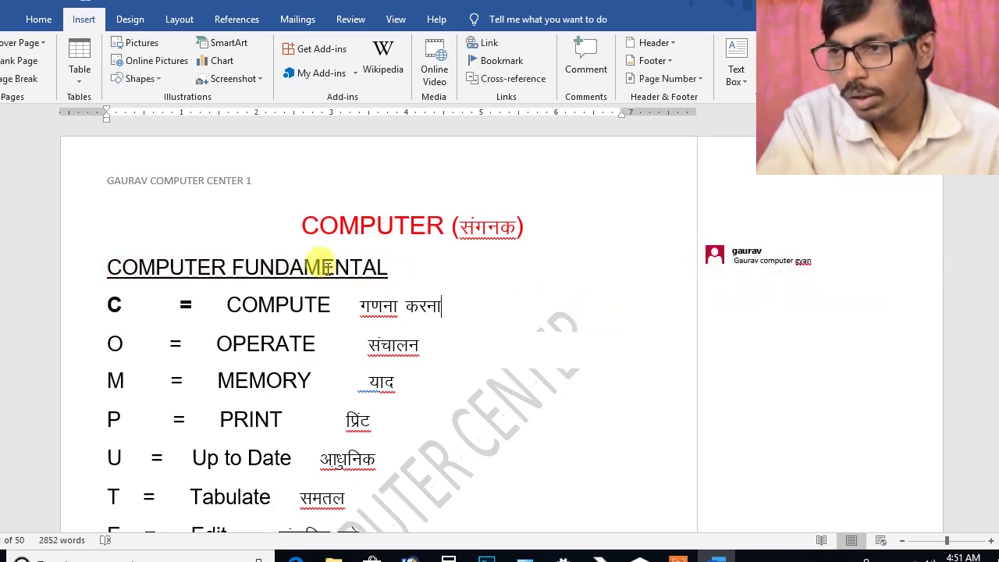
# Step: Start a reply on the IMPORTANT FEATURE OF COMPUTER comment on page 2
pyautogui.moveTo(328, 267)
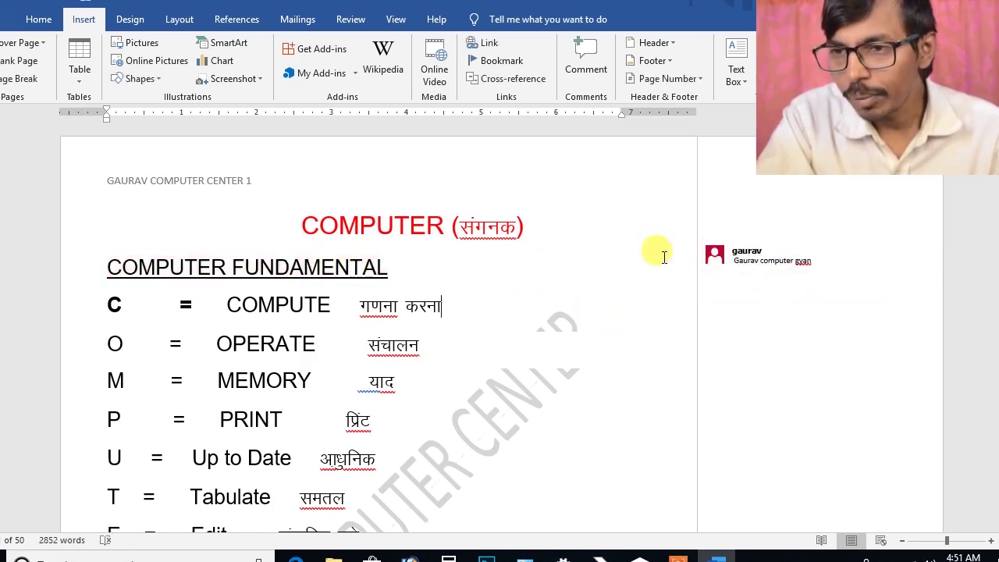
pyautogui.moveTo(745, 251)
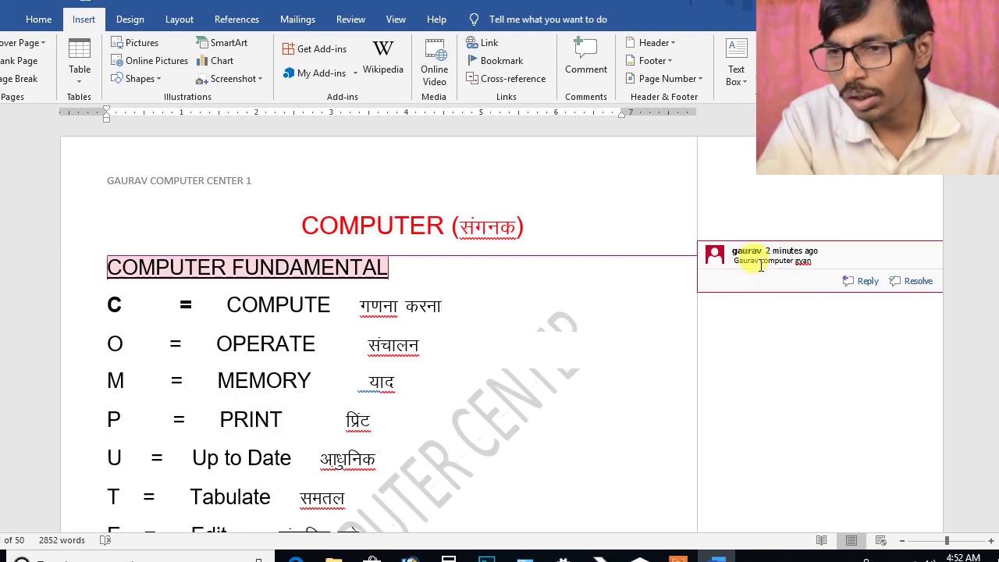
pyautogui.scroll(-1, 761, 264)
pyautogui.scroll(-5, 760, 261)
pyautogui.scroll(-4, 759, 258)
pyautogui.scroll(-5, 758, 266)
pyautogui.scroll(-8, 757, 296)
pyautogui.moveTo(742, 292)
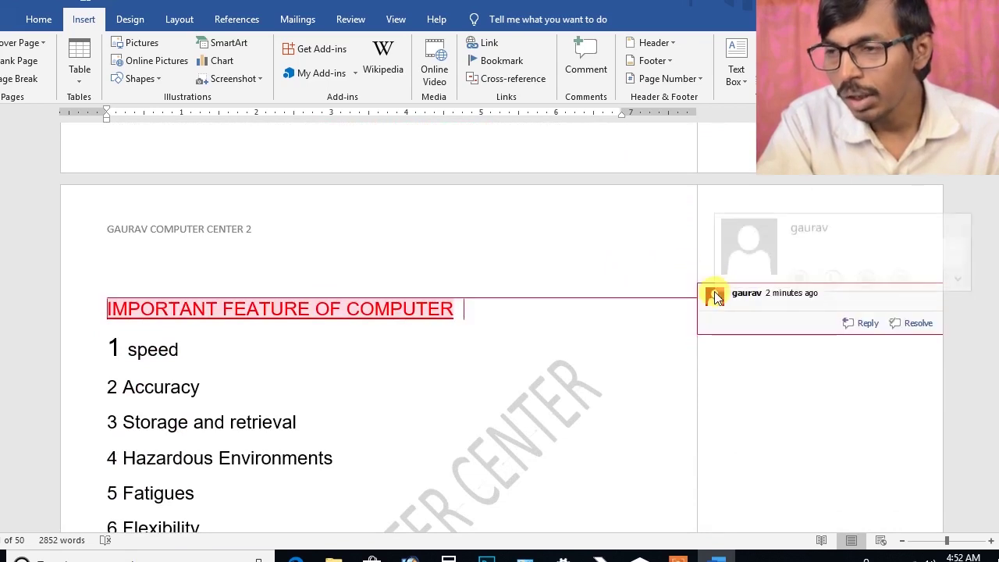
pyautogui.click(871, 322)
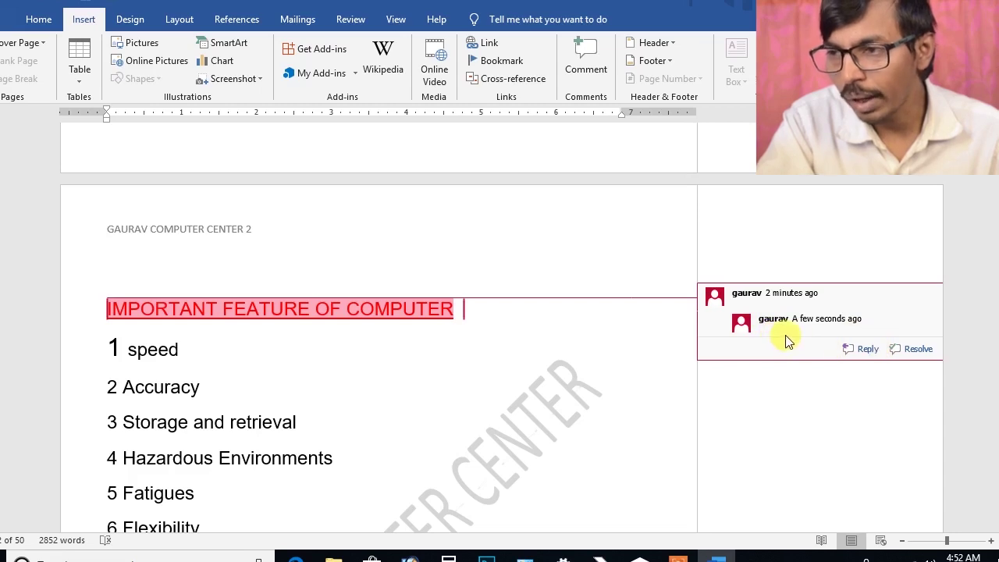
# Step: Delete the reply on the IMPORTANT FEATURE comment, then move to the previous comment
pyautogui.rightClick(744, 327)
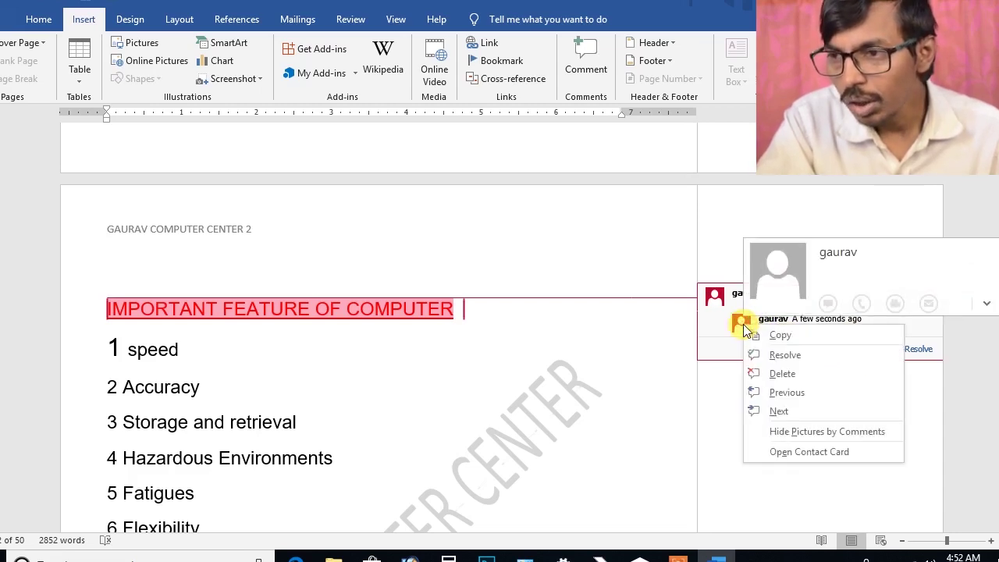
pyautogui.click(776, 374)
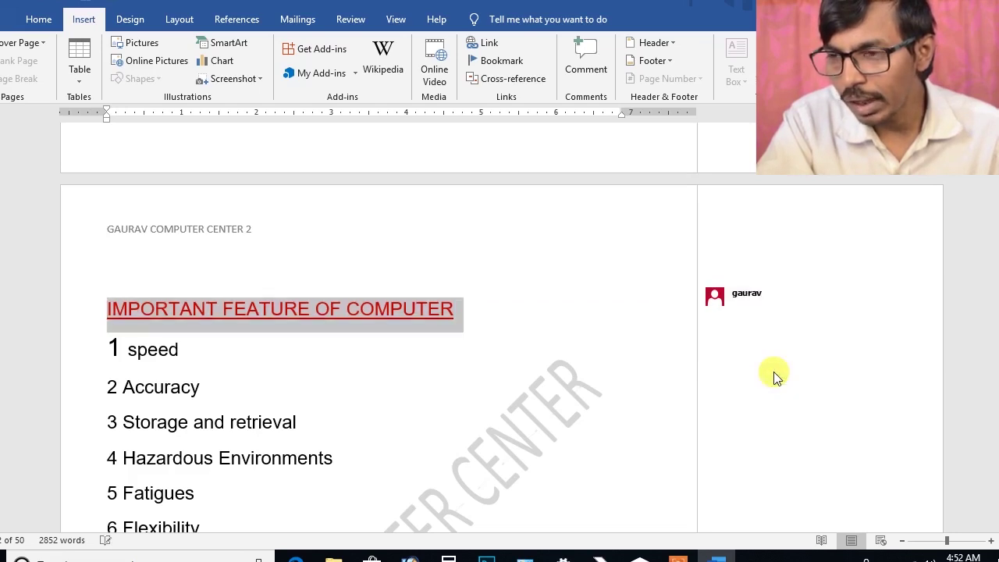
pyautogui.rightClick(712, 297)
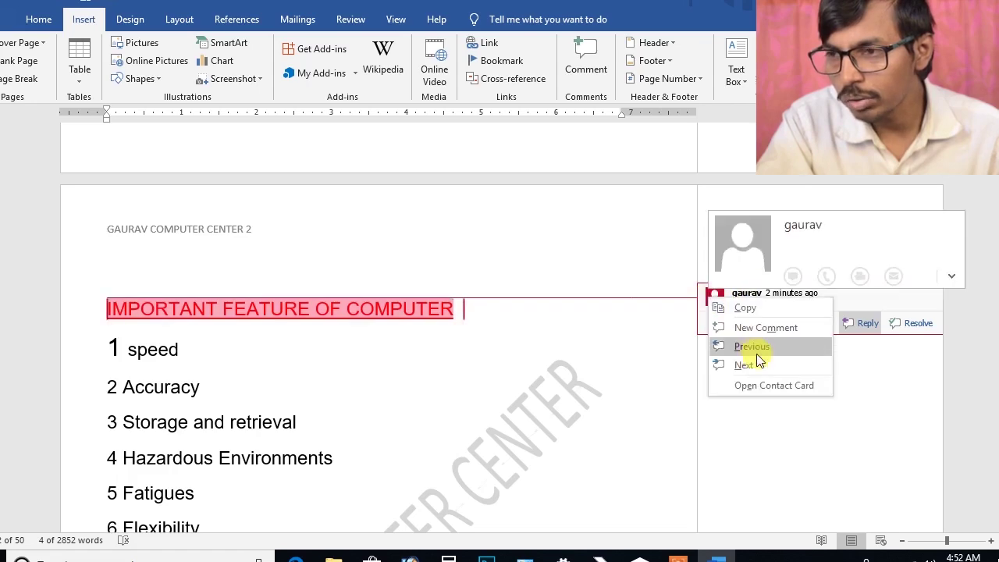
pyautogui.click(762, 457)
# Step: Delete the comment on the COMPUTER FUNDAMENTAL heading
pyautogui.scroll(10, 761, 422)
pyautogui.scroll(5, 744, 231)
pyautogui.scroll(4, 733, 238)
pyautogui.click(712, 256)
pyautogui.rightClick(712, 262)
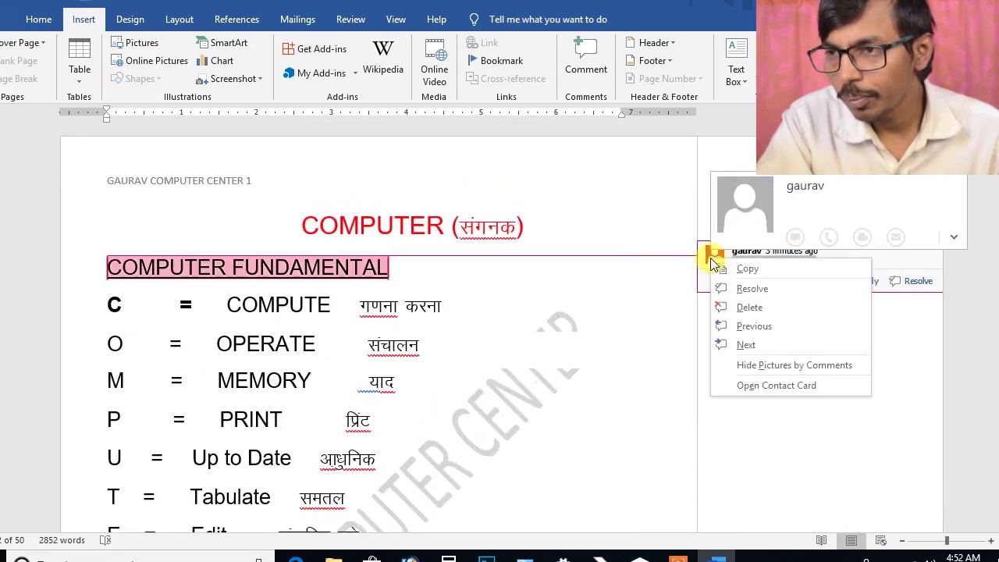
pyautogui.click(738, 309)
pyautogui.scroll(-3, 738, 308)
pyautogui.scroll(-8, 742, 328)
pyautogui.scroll(-5, 749, 339)
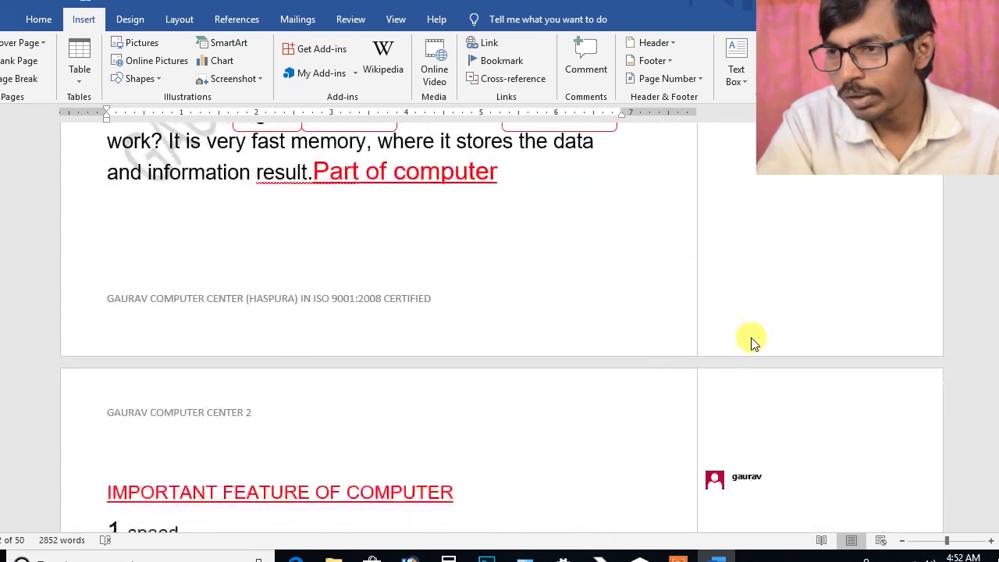
# Step: Delete the IMPORTANT FEATURE OF COMPUTER comment balloon on page 2, then return upward
pyautogui.scroll(-4, 725, 305)
pyautogui.rightClick(722, 295)
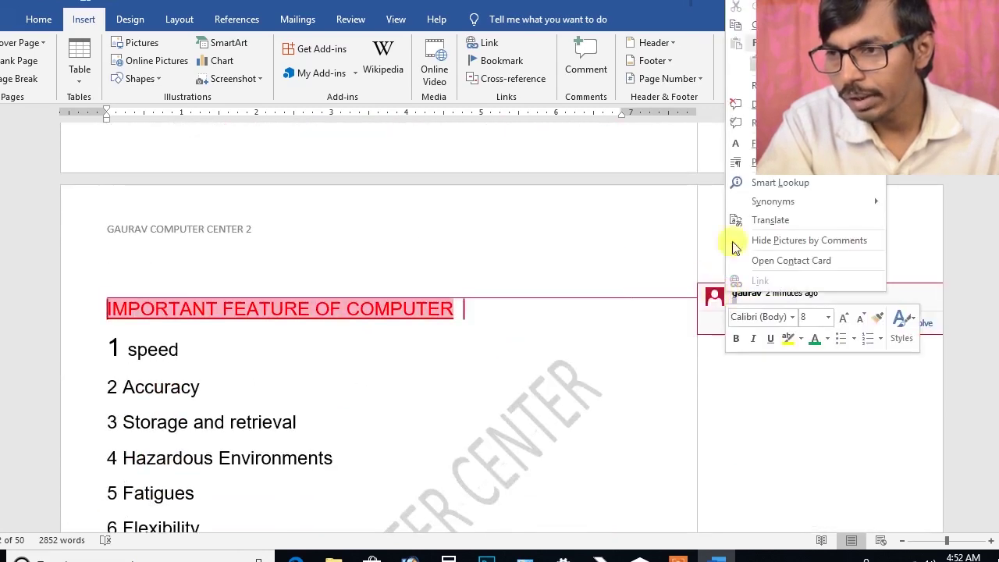
pyautogui.click(761, 104)
pyautogui.scroll(3, 640, 284)
pyautogui.scroll(3, 640, 283)
pyautogui.scroll(1, 640, 285)
pyautogui.click(640, 286)
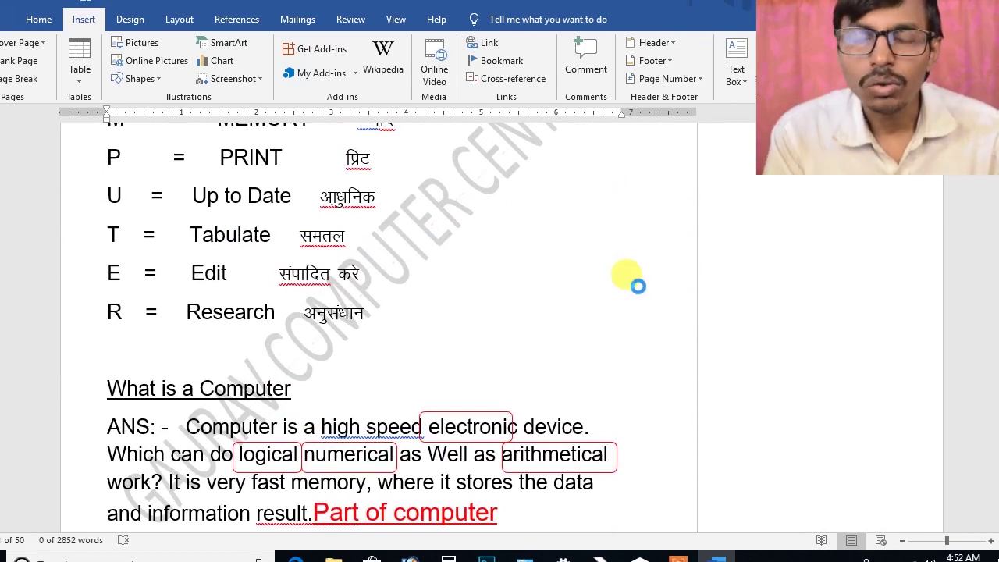